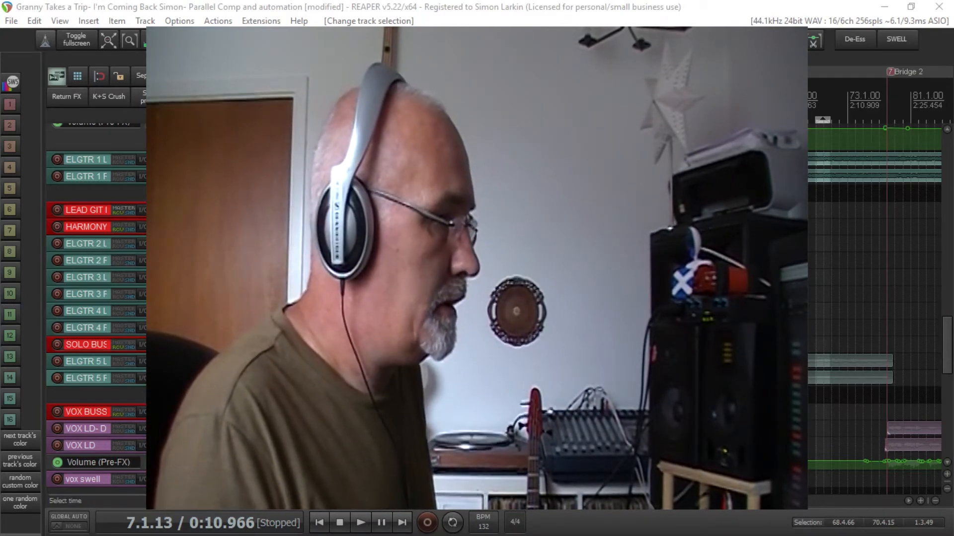
Step: Show the mixer and select the MUSIC SUBMIX channel at the start of the channel strips
left_click_drag(949, 345, 948, 316)
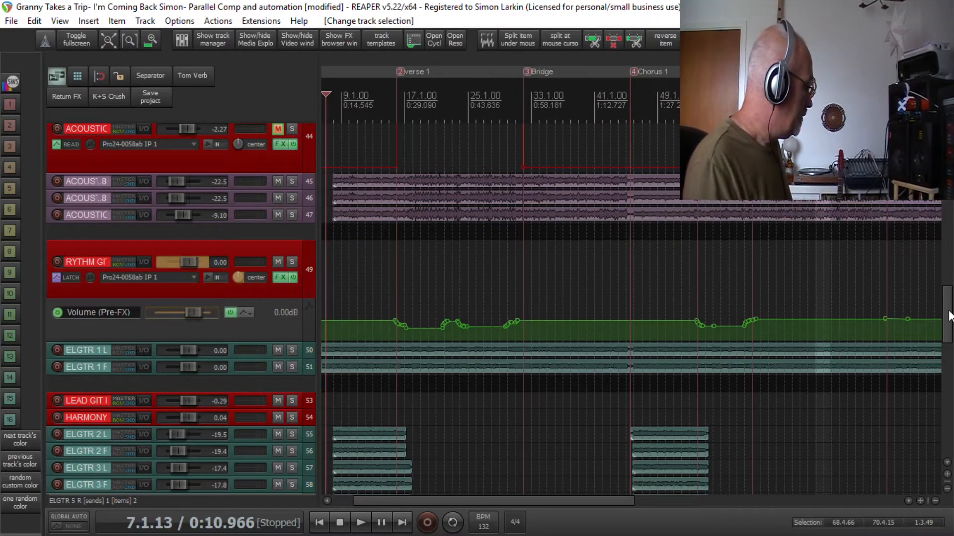
left_click(184, 41)
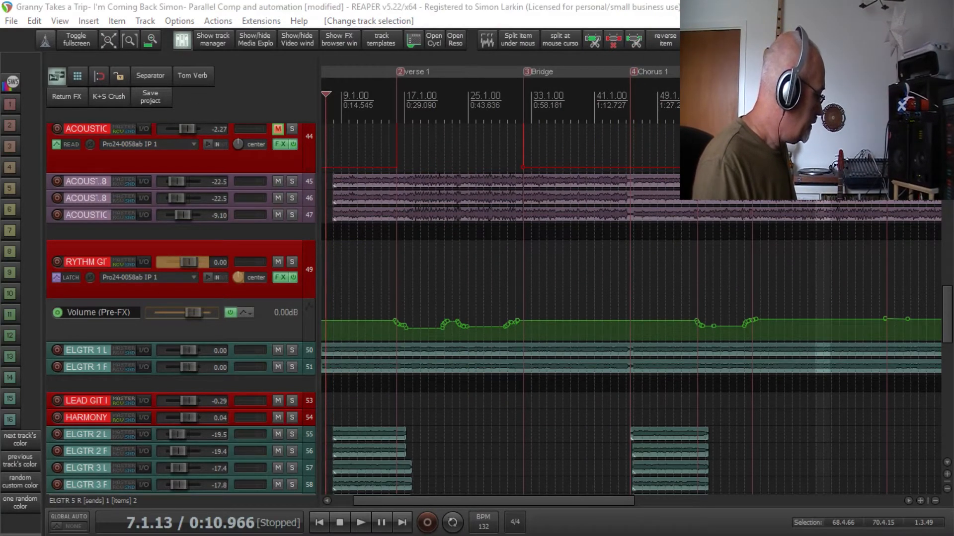
left_click_drag(710, 535, 486, 5)
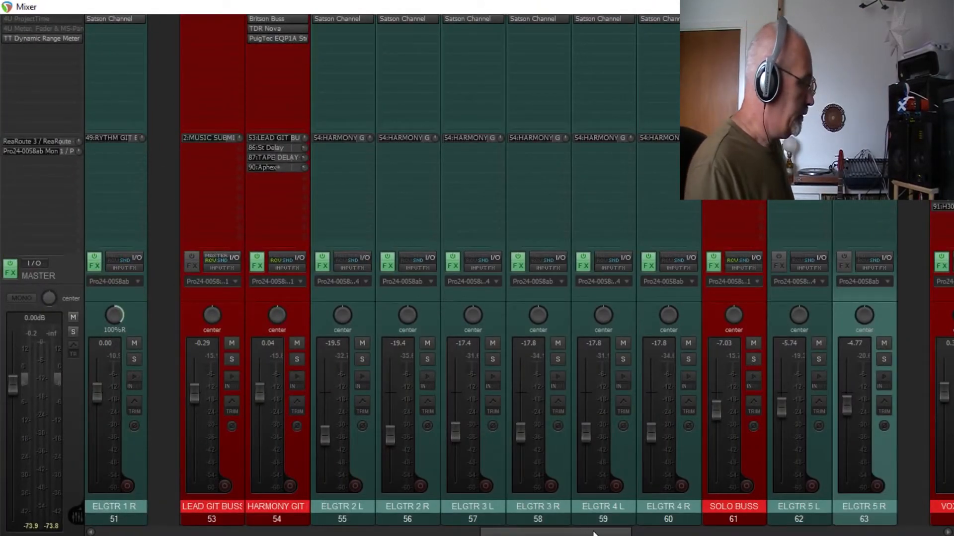
left_click_drag(594, 532, 212, 531)
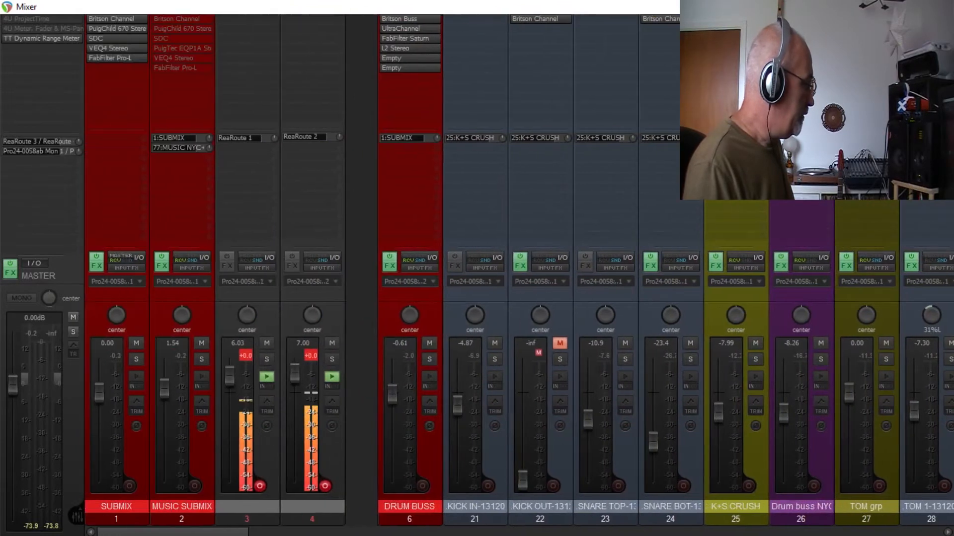
left_click(206, 461)
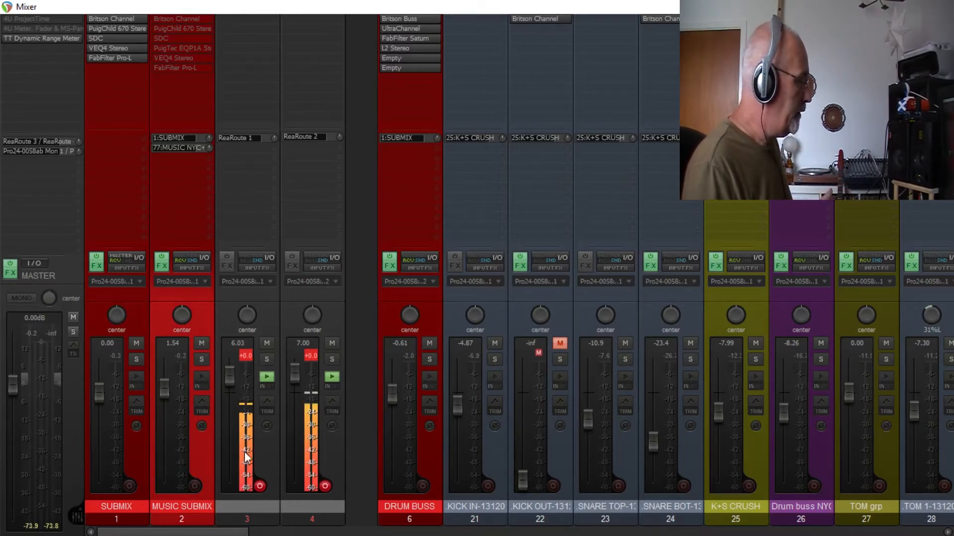
Step: Look over the drum channels, then review all sends and receives in the MUSIC SUBMIX track's routing
scroll(237, 519, "right", 4)
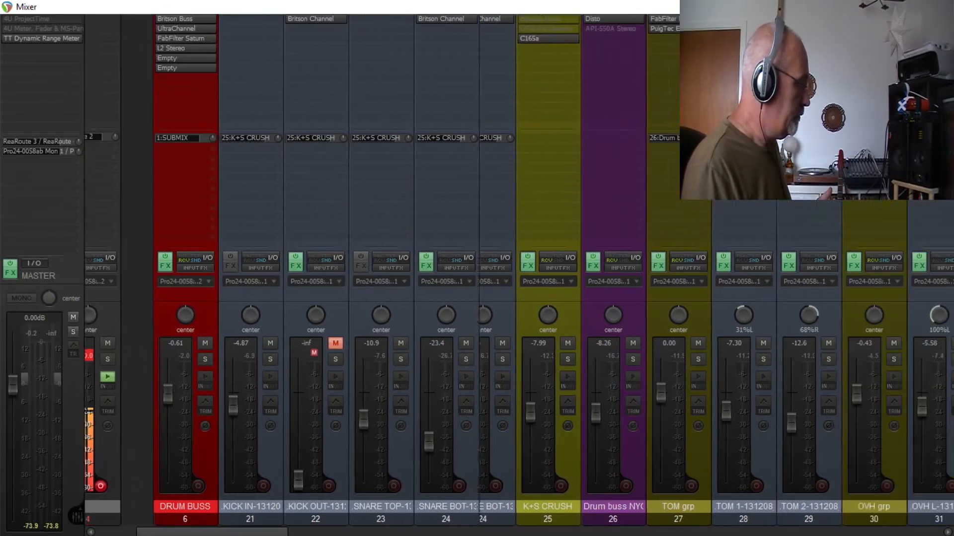
scroll(665, 422, "right", 1)
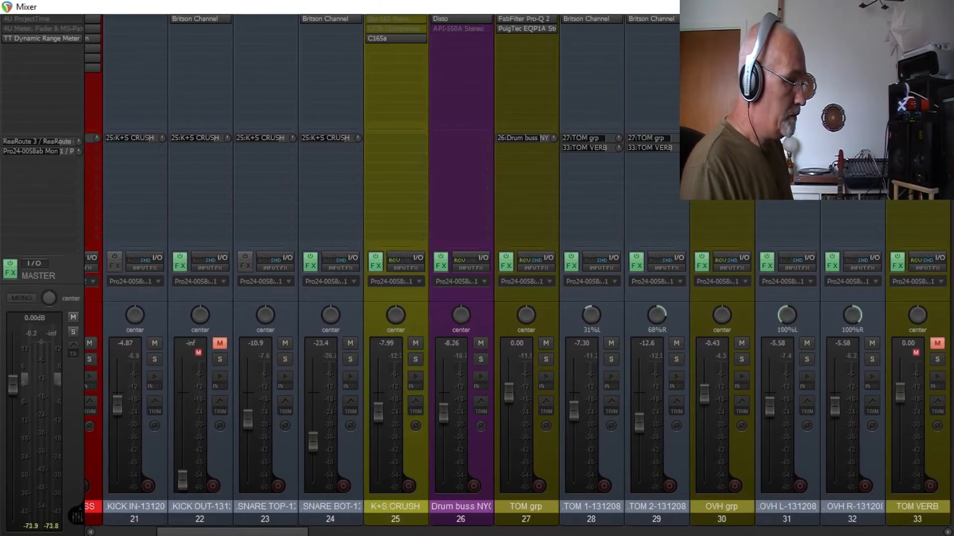
scroll(665, 421, "left", 4)
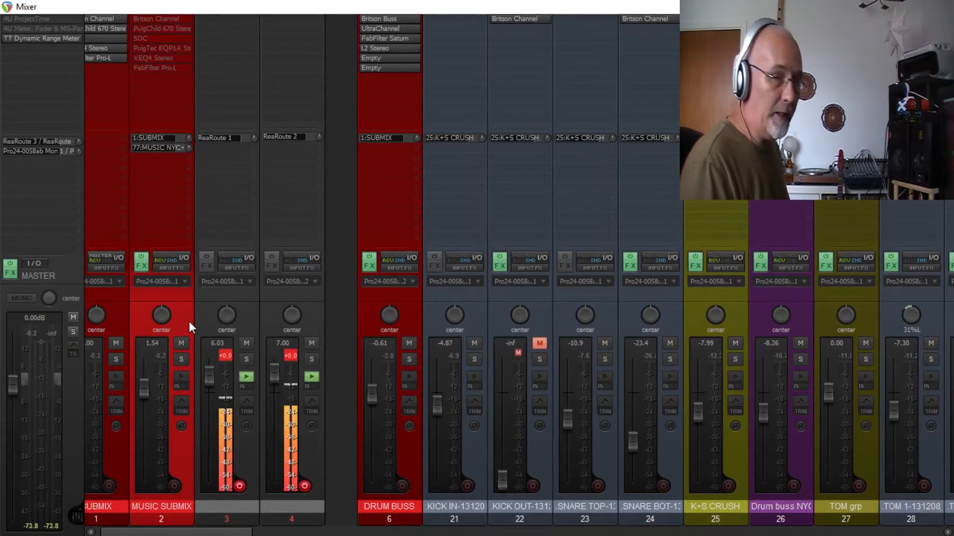
left_click(165, 204)
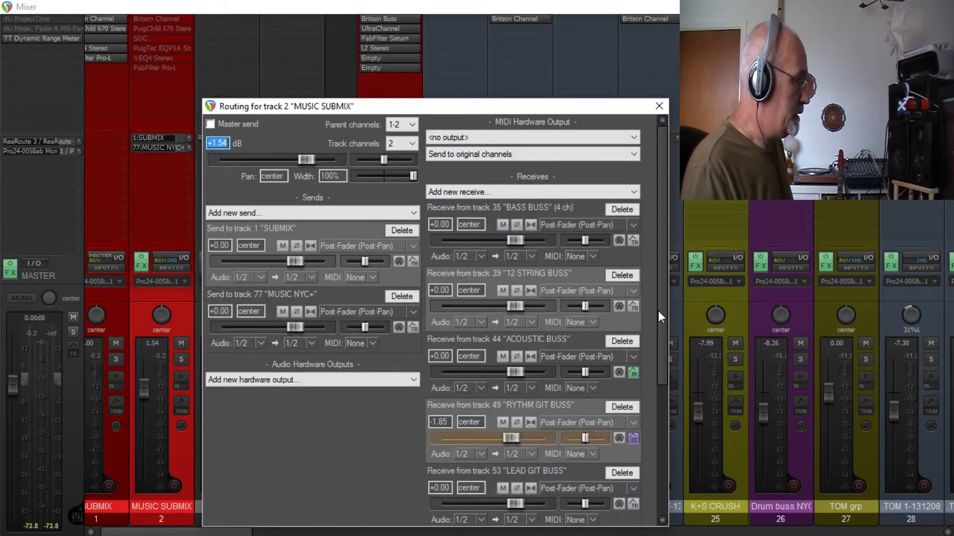
left_click_drag(658, 311, 658, 454)
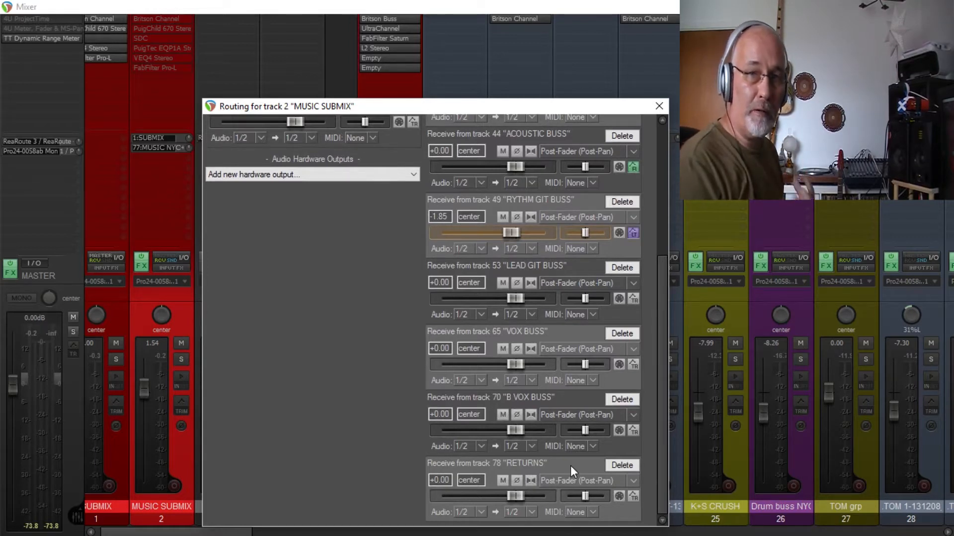
left_click(659, 106)
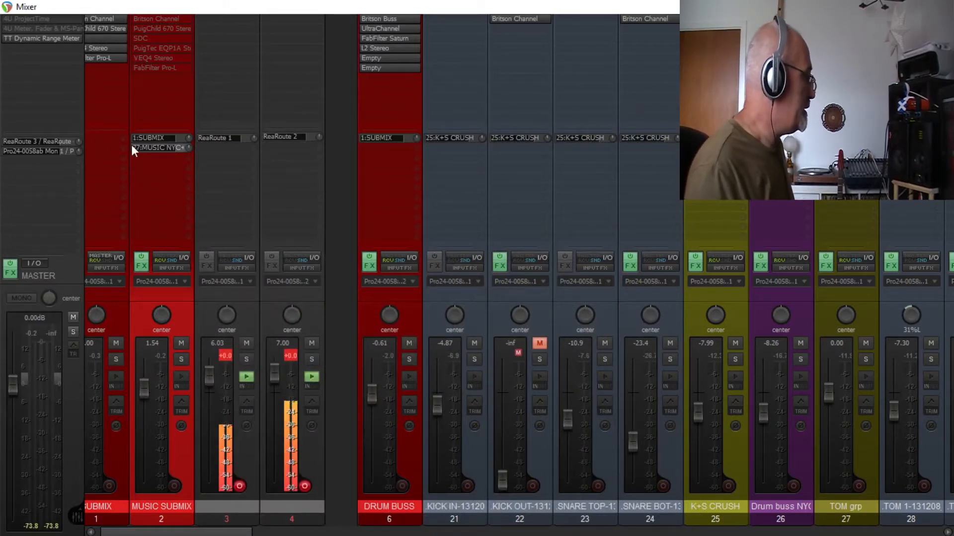
Step: Select the MUSIC NYC+ channel and examine the settings of its C165a compressor
left_click_drag(234, 531, 808, 533)
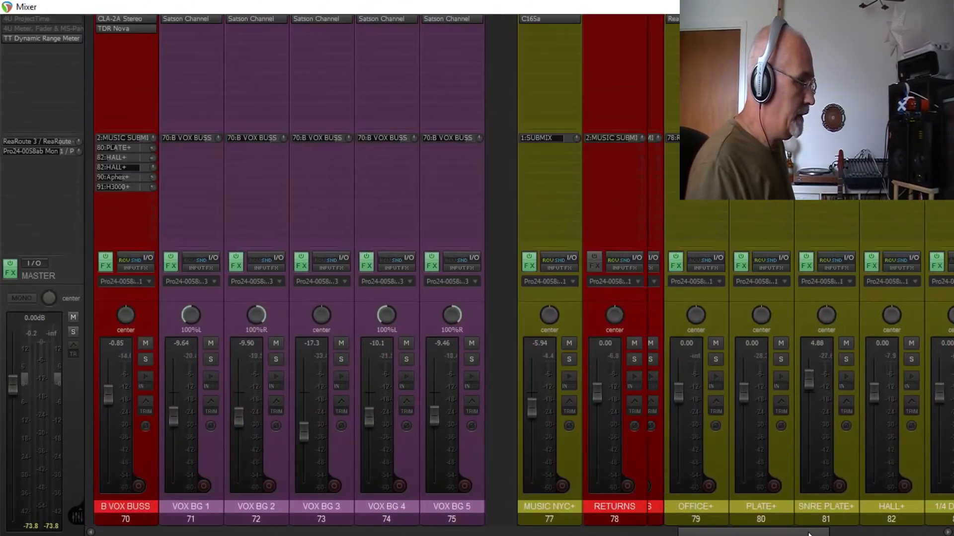
left_click(569, 456)
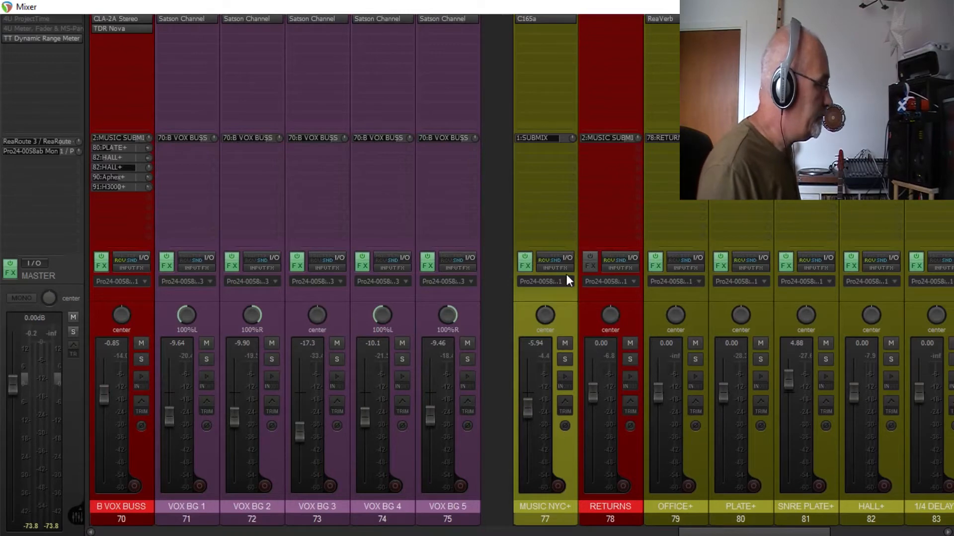
left_click(541, 20)
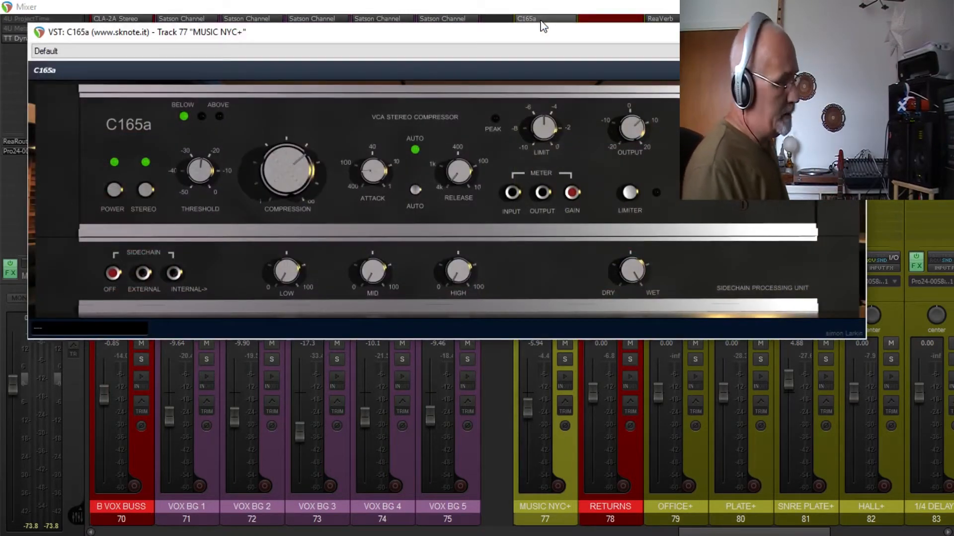
left_click(852, 33)
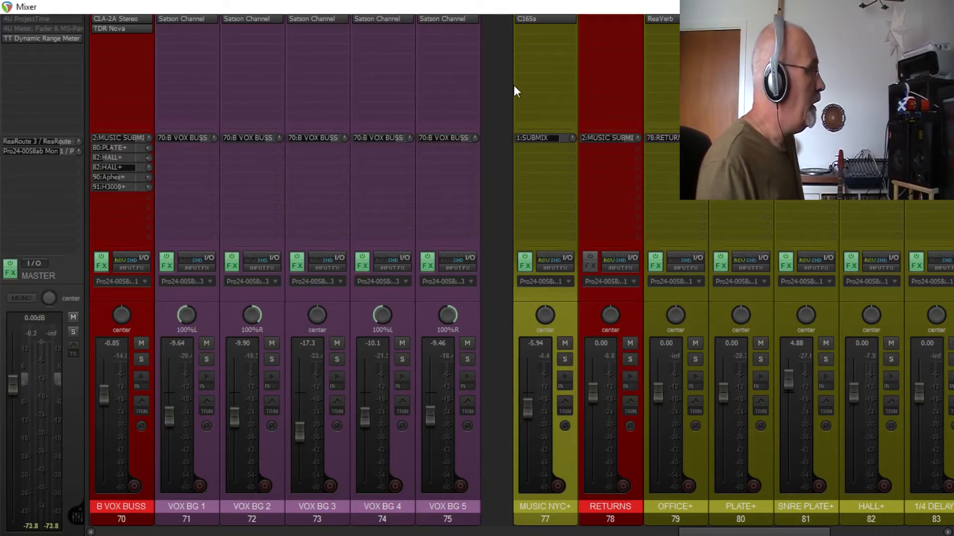
left_click(546, 18)
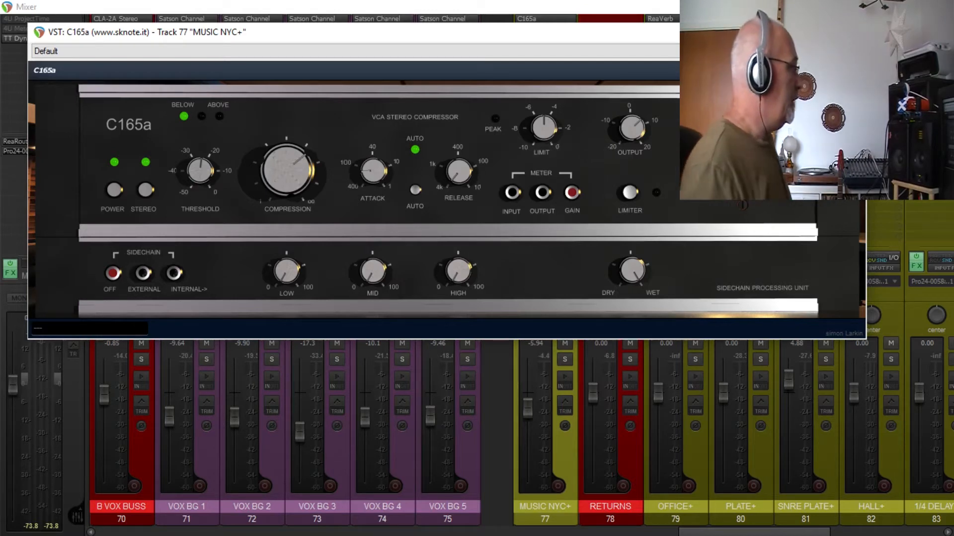
left_click(850, 32)
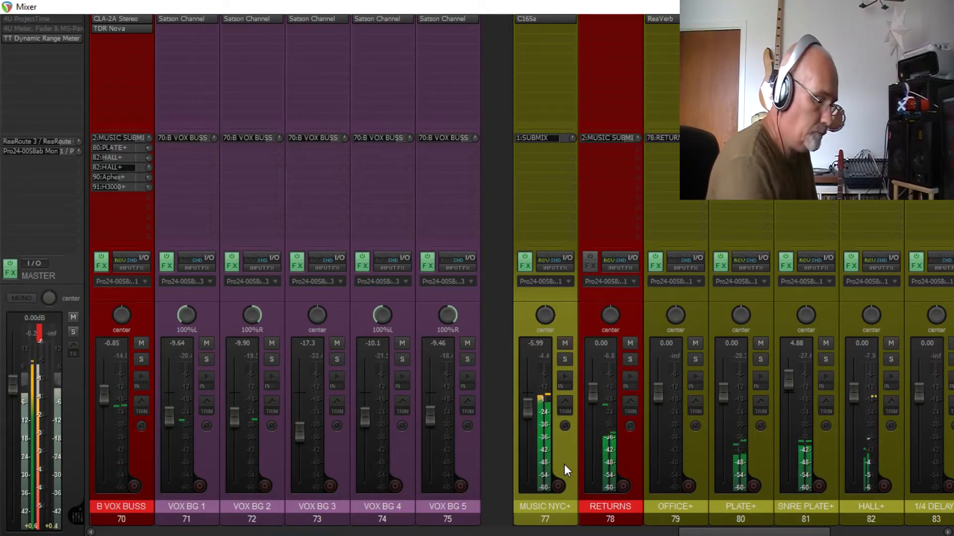
Step: Compare the playing mix with MUSIC NYC+ muted and unmuted while viewing its C165a compressor
left_click(549, 21)
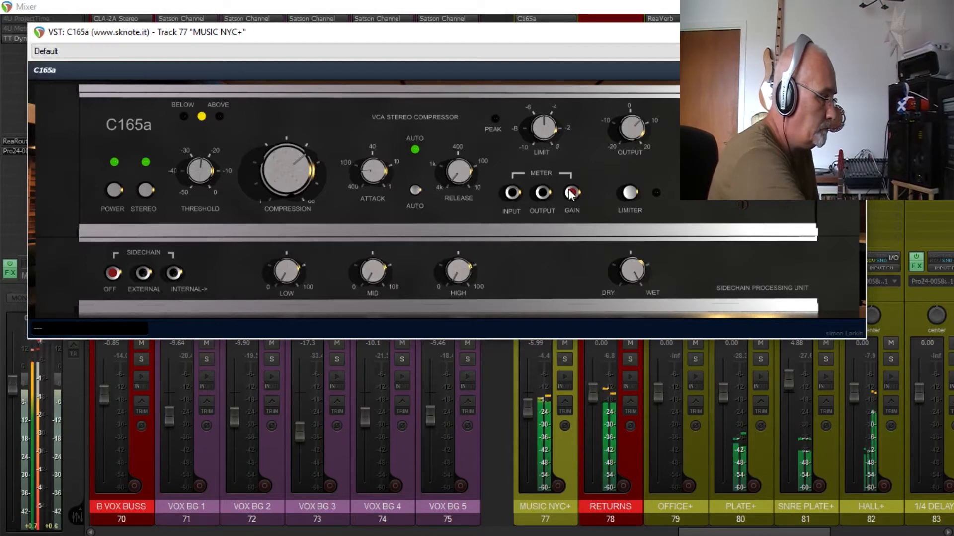
key("F5")
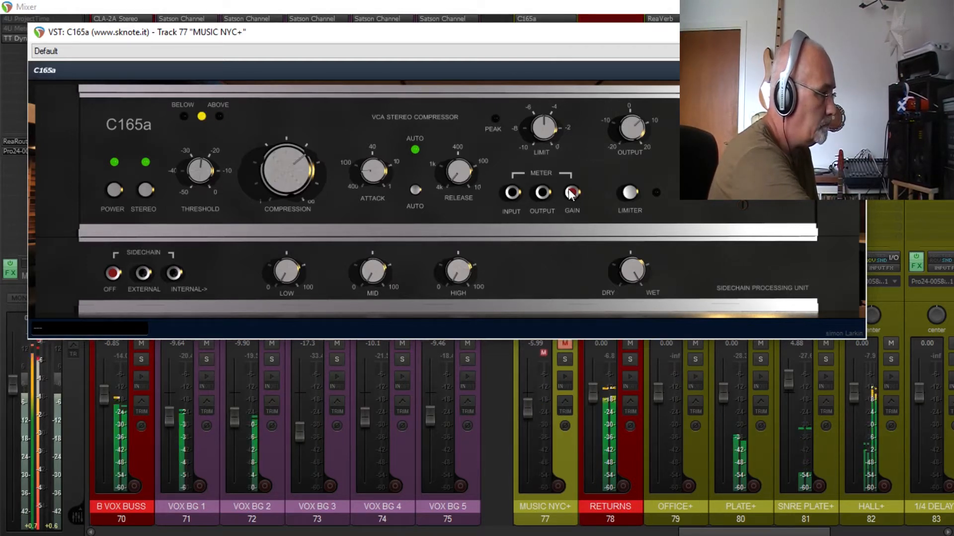
key("F5")
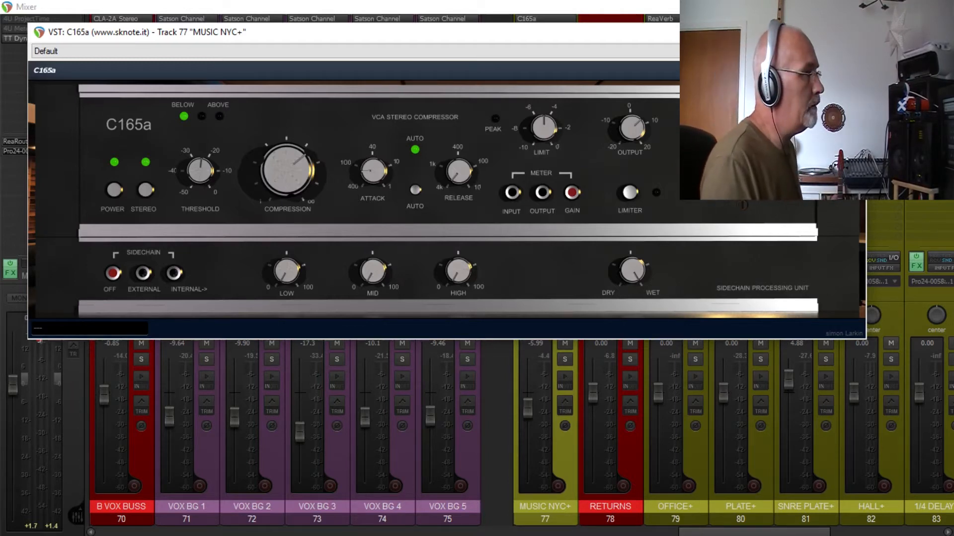
key("Escape")
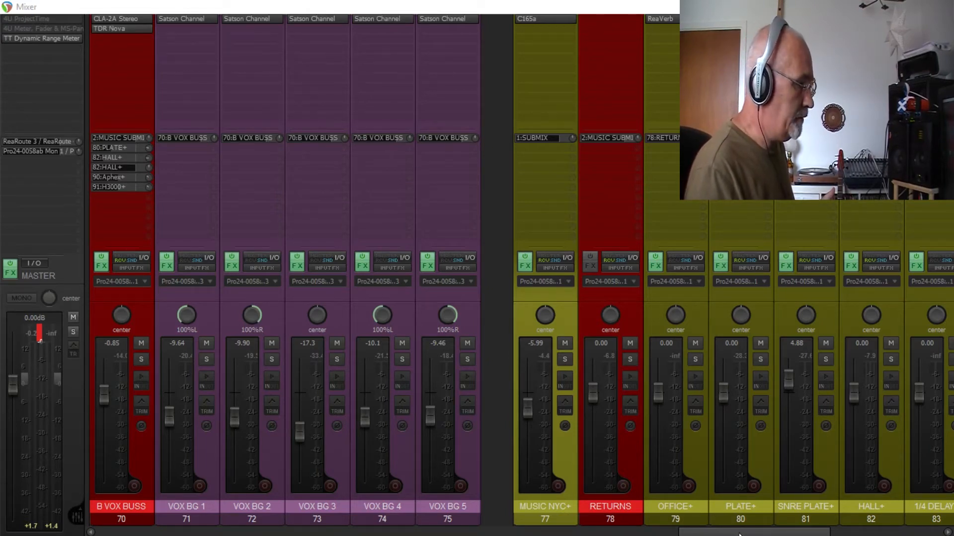
Step: Return to the drum channels and point out the K+S CRUSH and Drum buss NYC channels by selecting each
left_click_drag(739, 534, 543, 534)
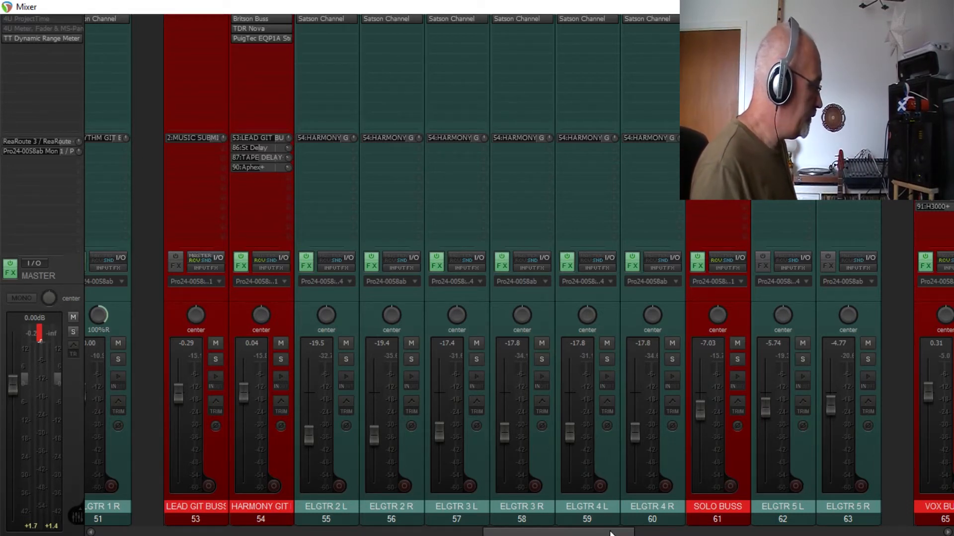
left_click_drag(611, 533, 596, 533)
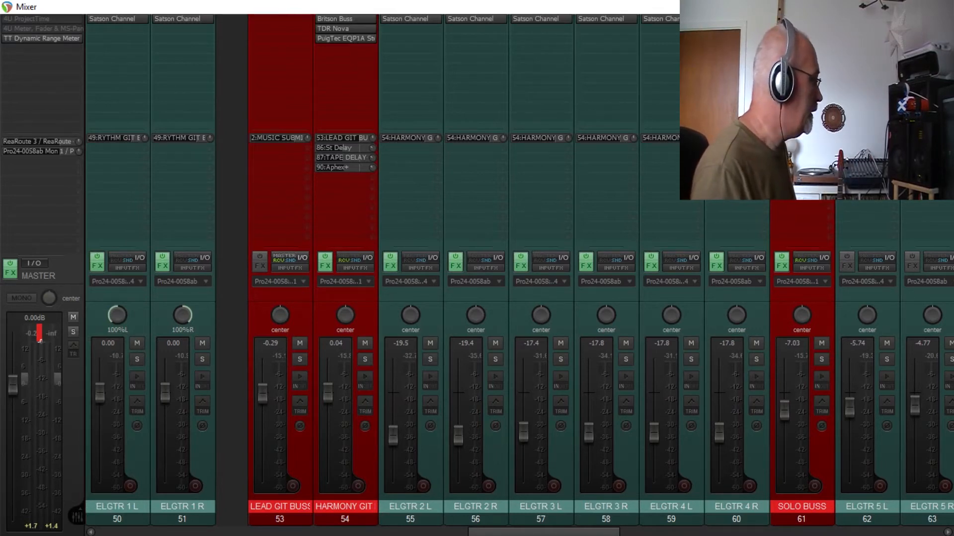
scroll(518, 270, "left", 1)
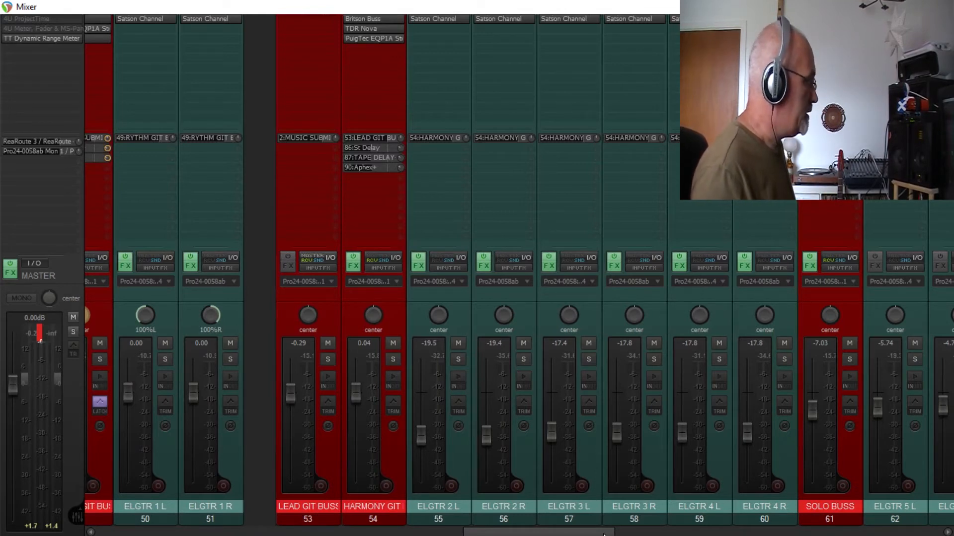
left_click_drag(604, 534, 238, 534)
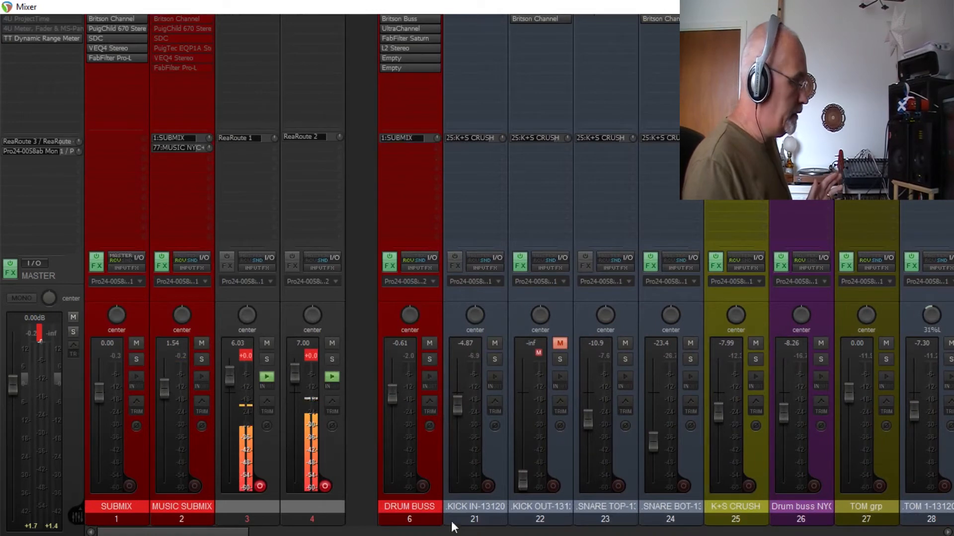
left_click(758, 452)
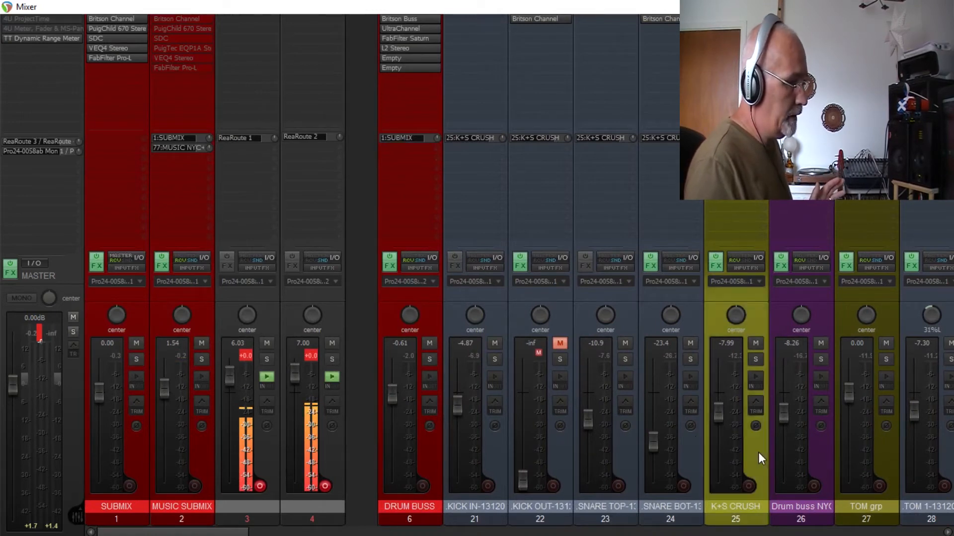
left_click(826, 456)
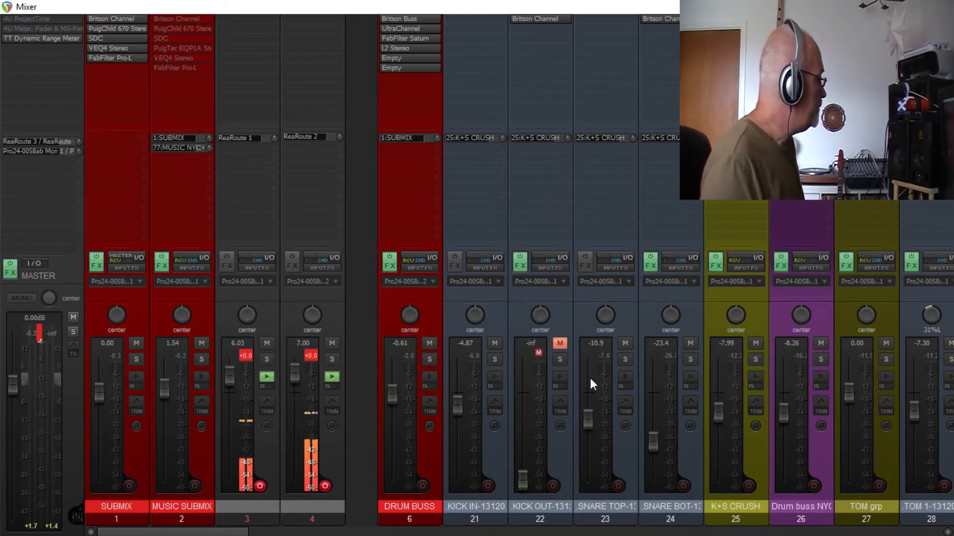
Step: Select MUSIC SUBMIX and then SUBMIX, and view the Britson Channel plug-in on SUBMIX
left_click(196, 443)
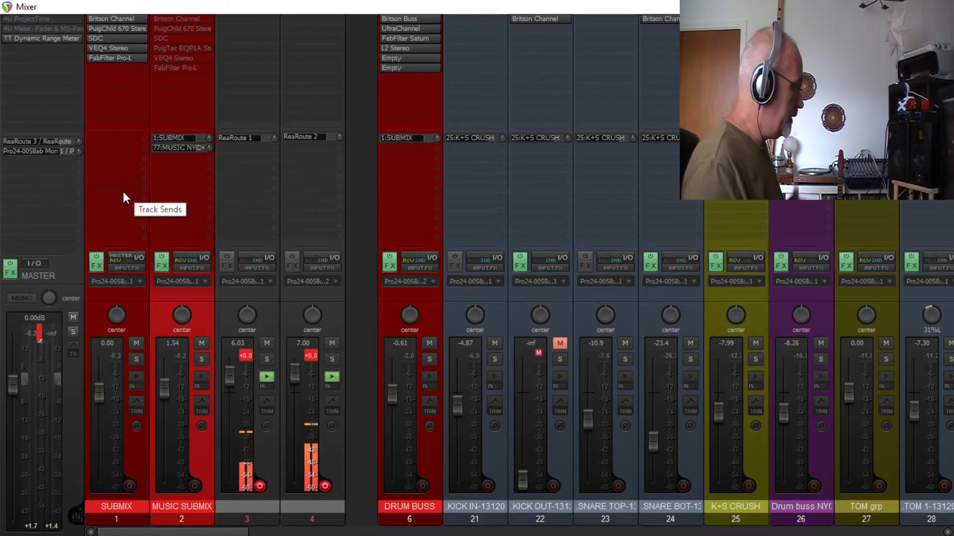
left_click(135, 453)
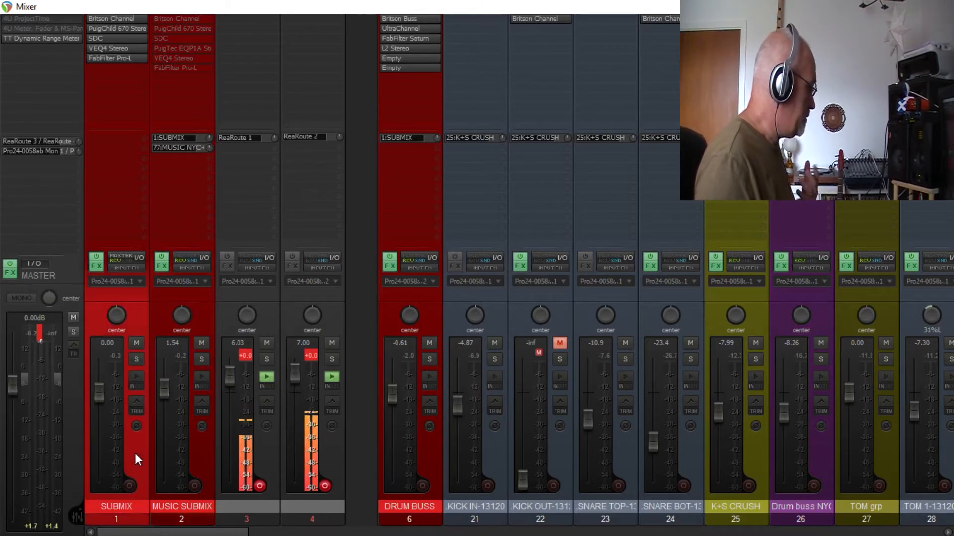
left_click(109, 19)
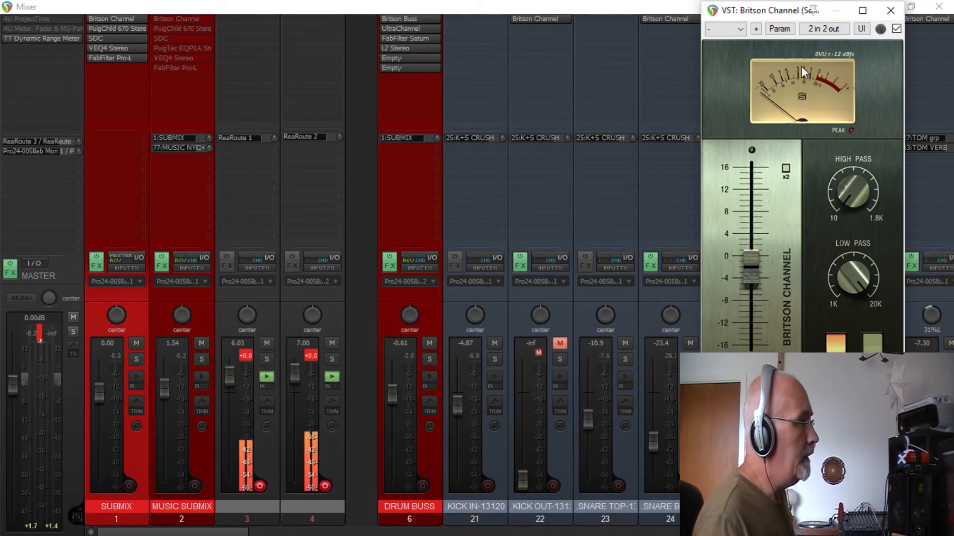
left_click(890, 10)
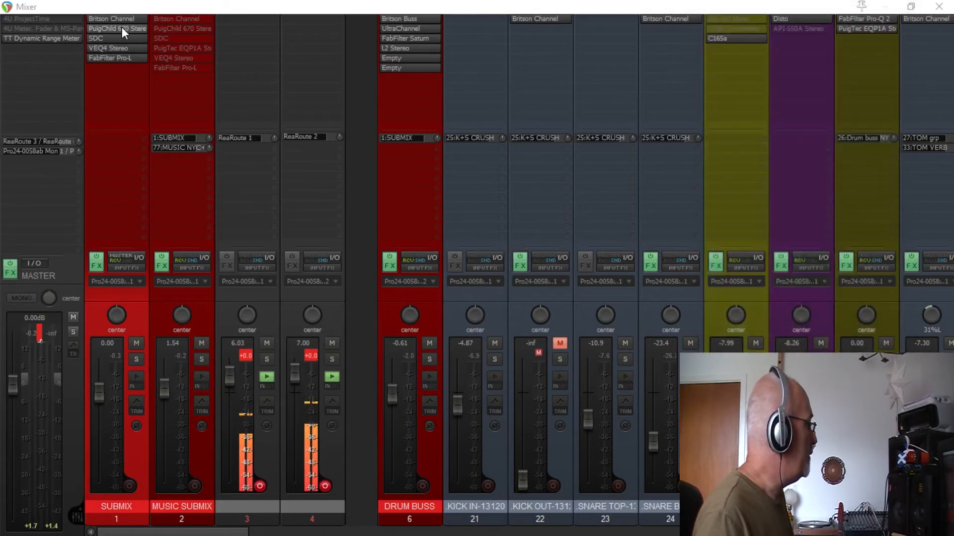
Step: Examine the PuigChild 670 Stereo settings on SUBMIX, then open its SDC compressor
left_click(121, 28)
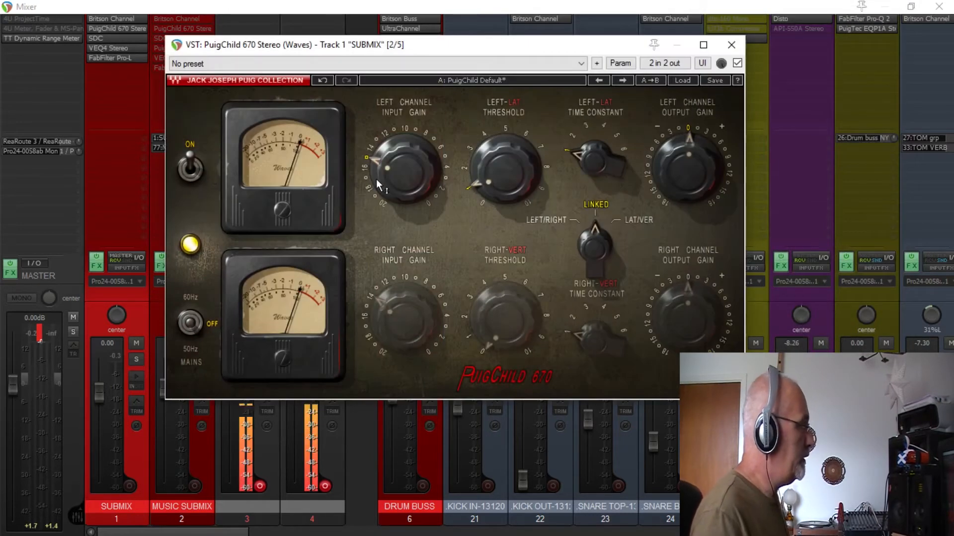
mouse_move(378, 185)
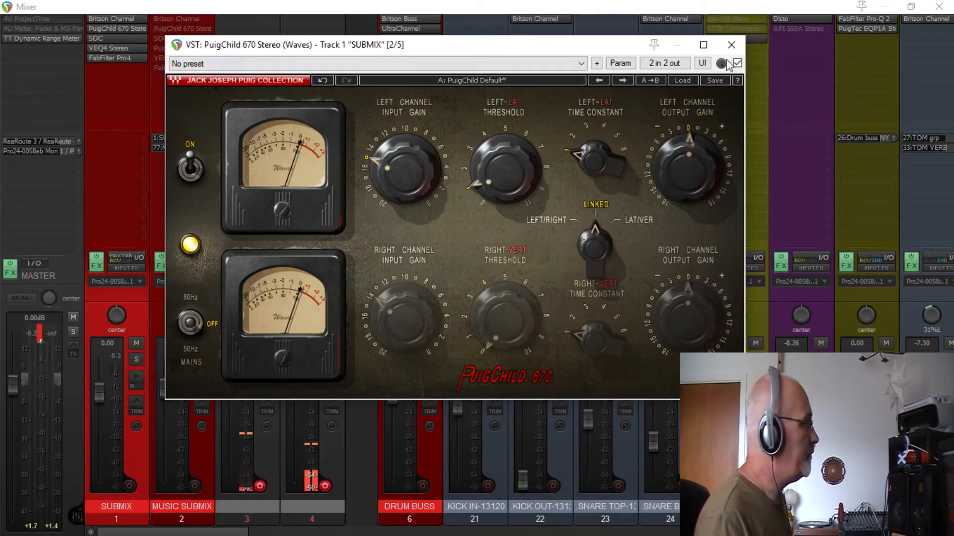
left_click(731, 45)
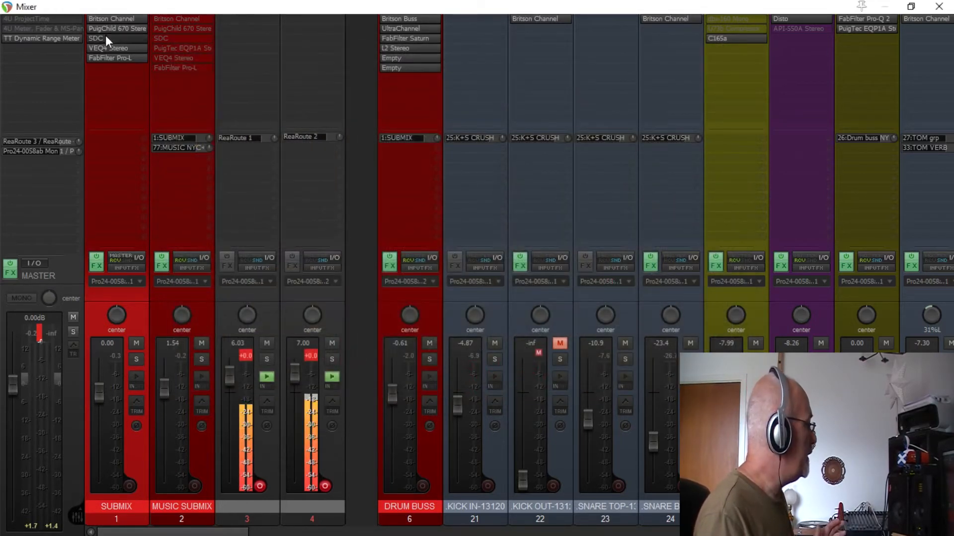
left_click(105, 36)
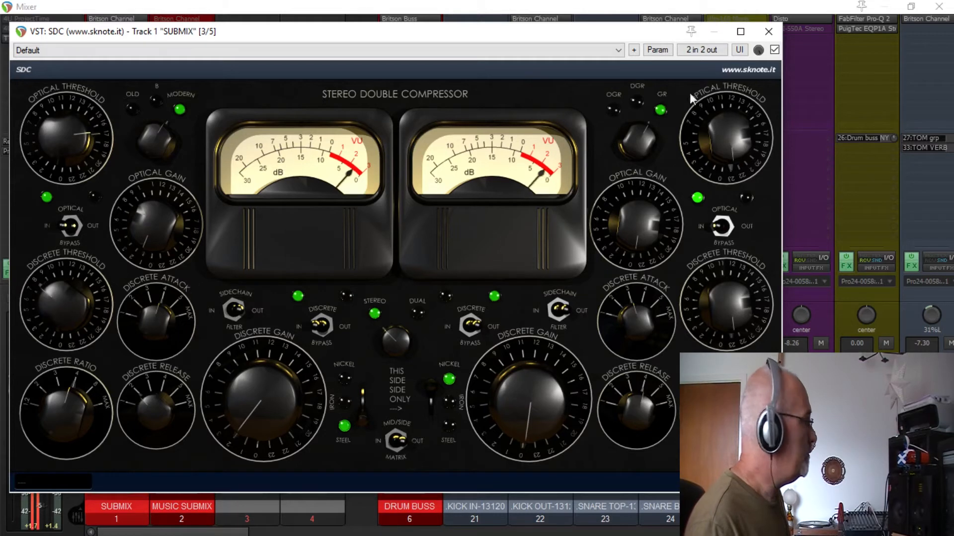
Step: Compare SUBMIX with the SDC compressor bypassed and active, leaving it enabled, and close the plug-in
left_click(774, 49)
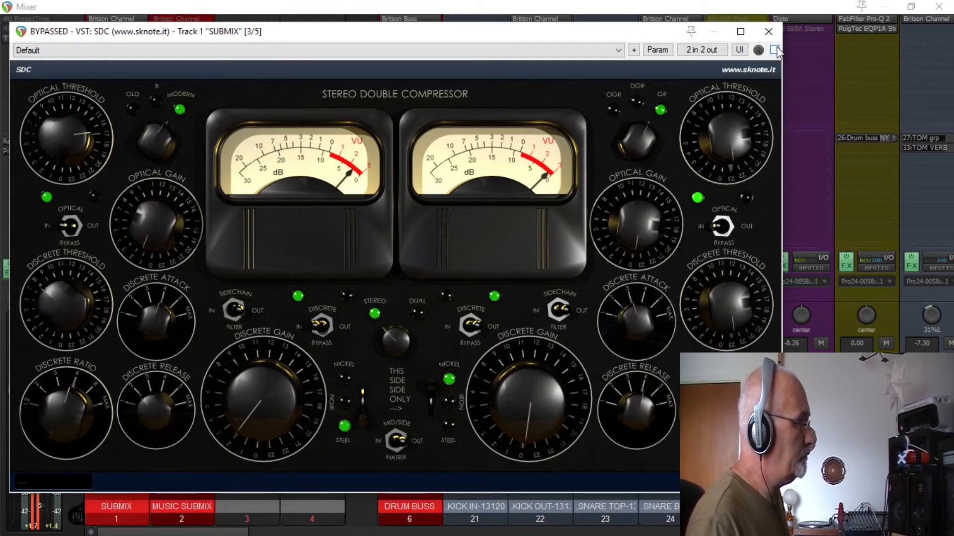
left_click(774, 49)
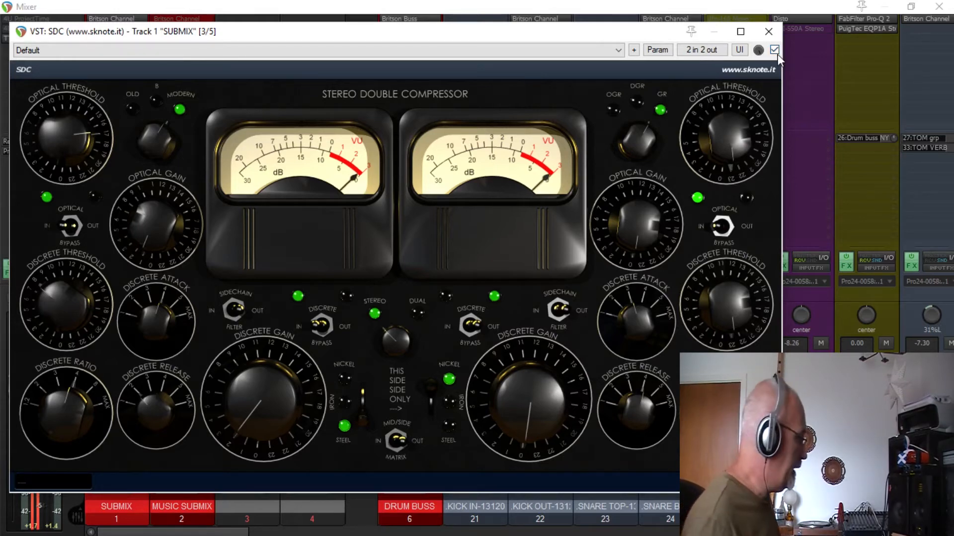
left_click(767, 31)
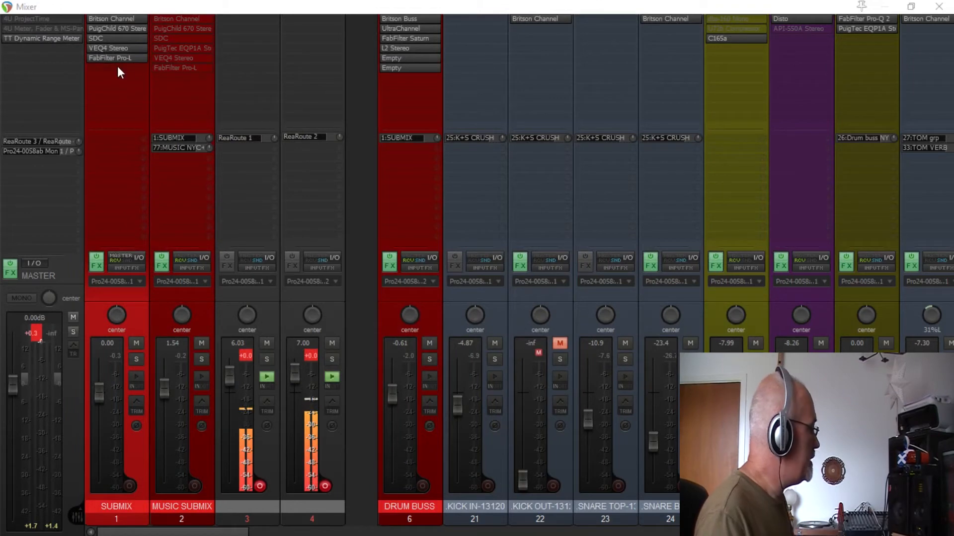
Step: View the VEQ4 Stereo equalizer on SUBMIX, compare the mix with it bypassed and active, and close it enabled
left_click(124, 48)
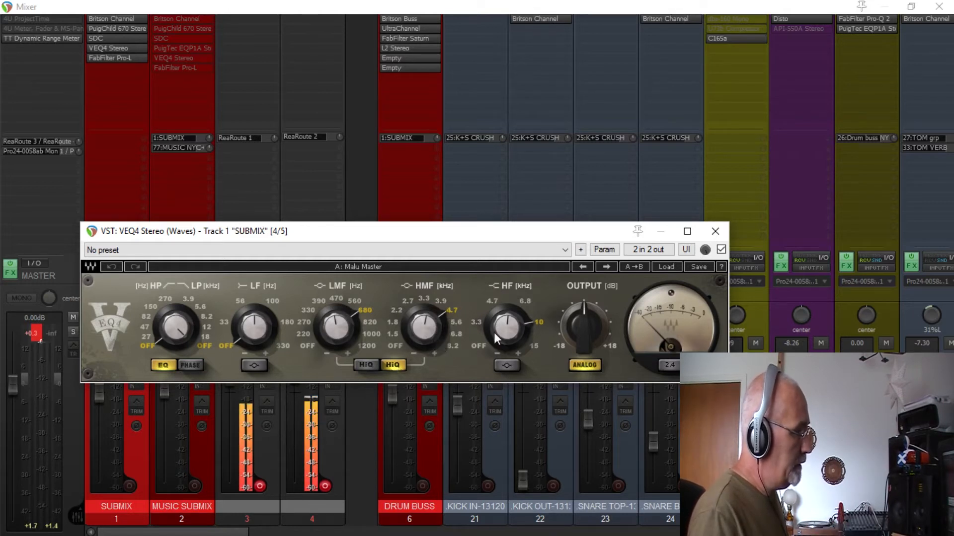
mouse_move(502, 329)
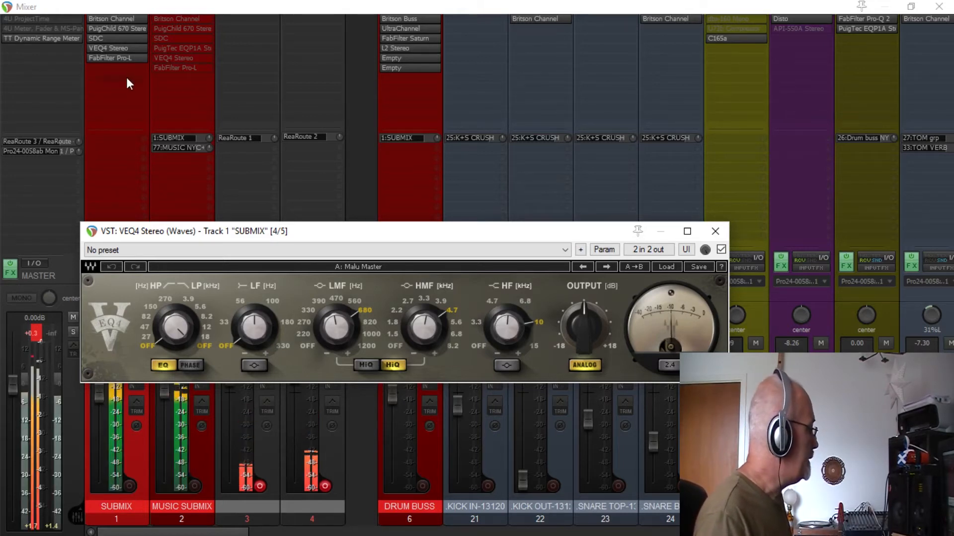
left_click(720, 250)
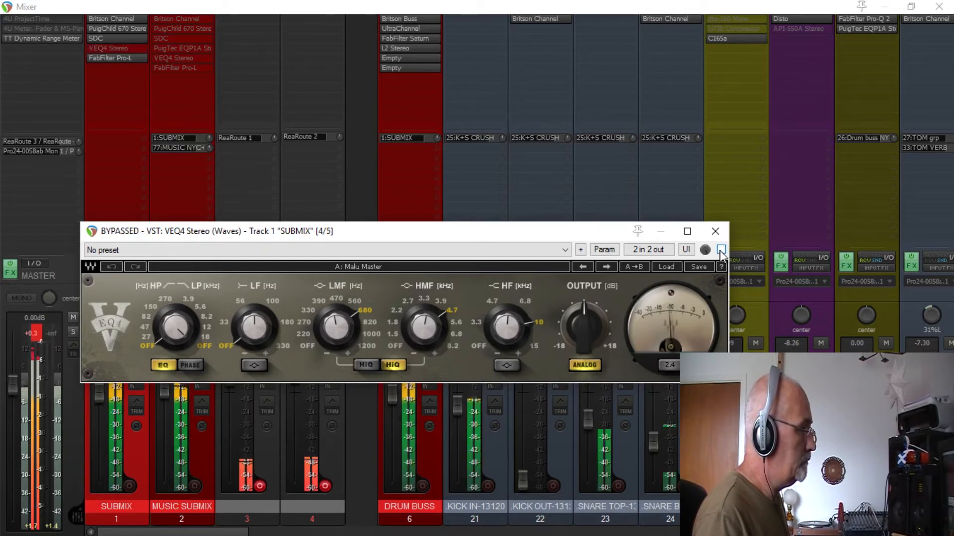
left_click(720, 250)
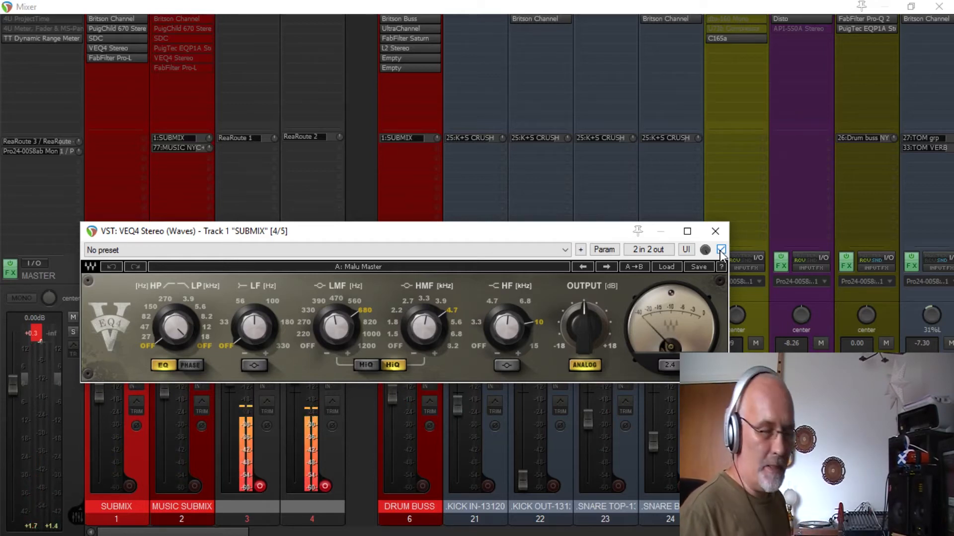
left_click(715, 233)
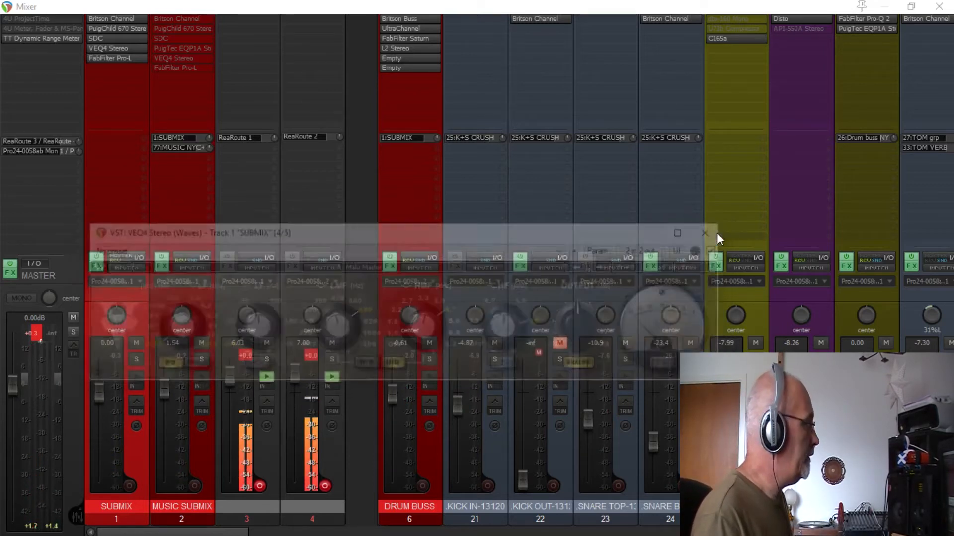
Step: Open FabFilter Pro-L on SUBMIX, play the mix to watch its limiting, stop playback and close the plug-in
left_click(109, 57)
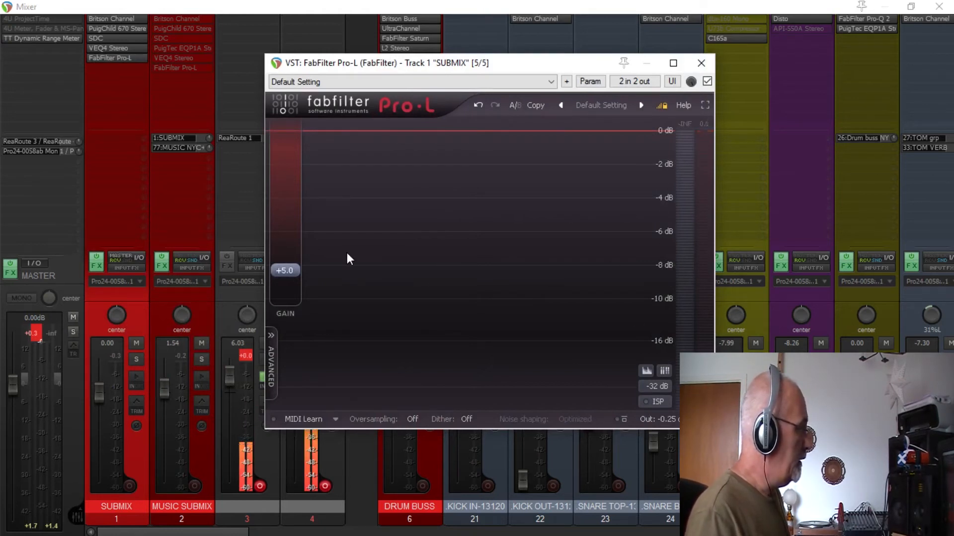
key("space")
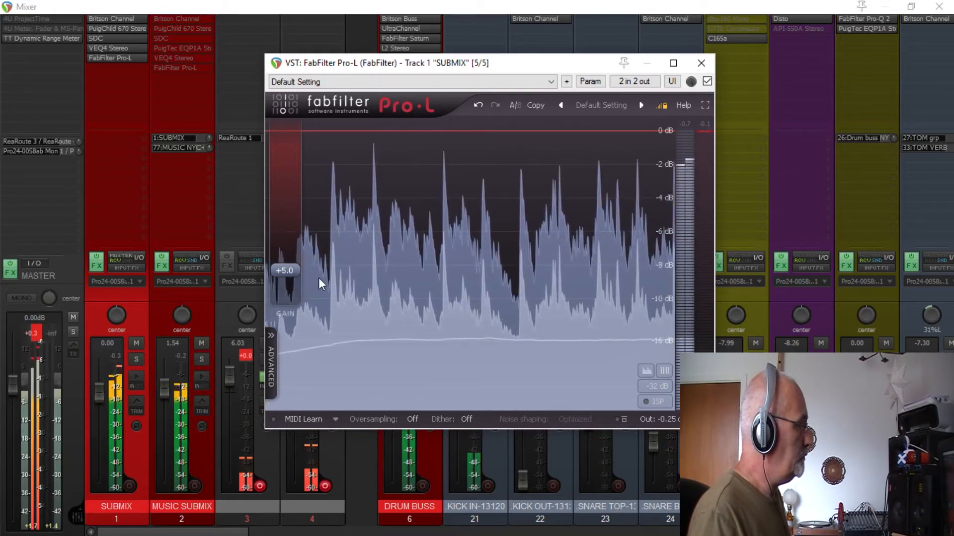
key("space")
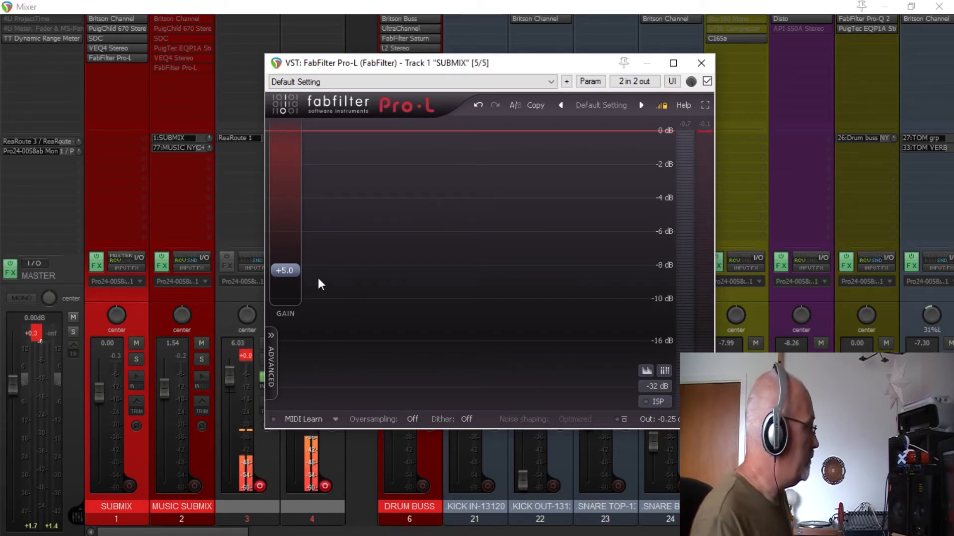
left_click(701, 63)
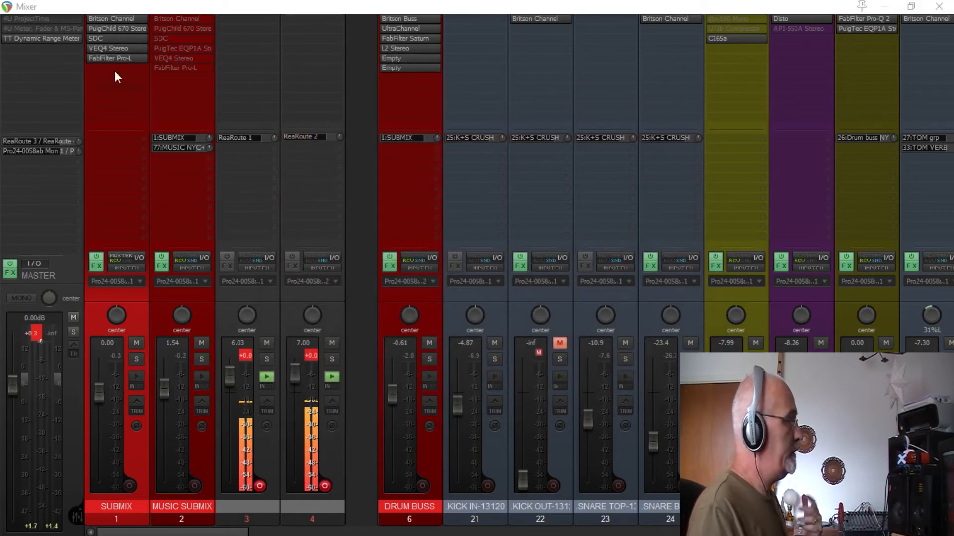
Step: Close the mixer and select the ACOUSTIC buss on track 44 to show its mute automation in the arrangement
left_click(940, 7)
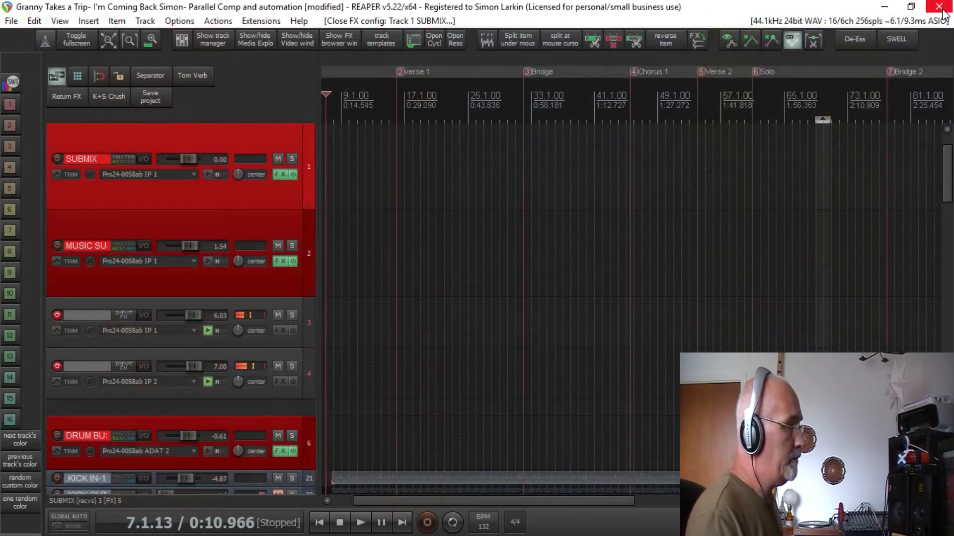
left_click_drag(950, 161, 951, 288)
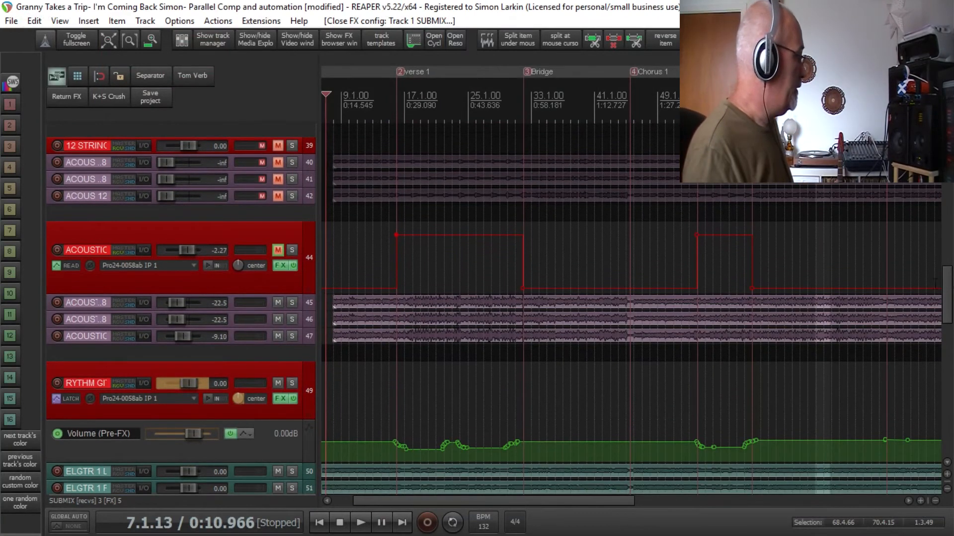
left_click(267, 276)
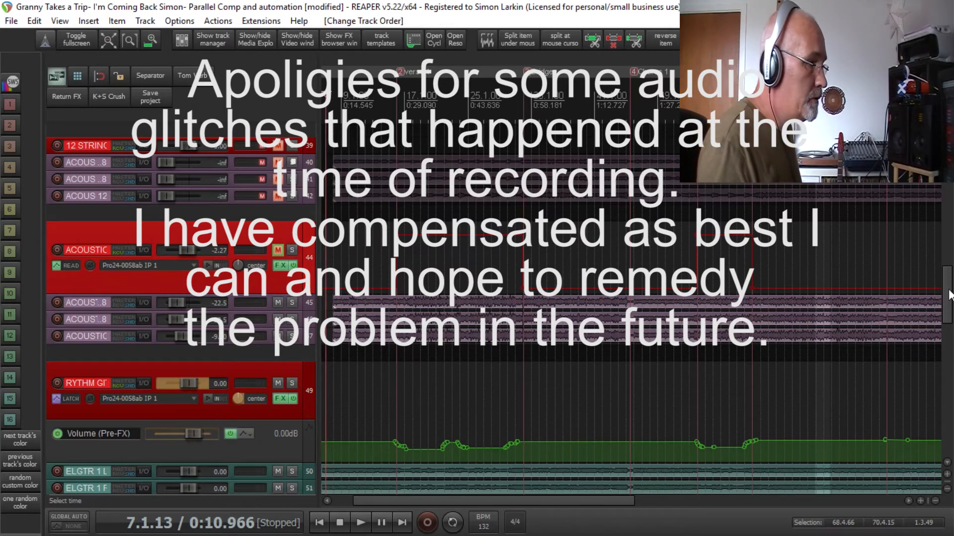
Step: Check the RYTHM GIT BUSS volume automation by placing the edit cursor within Verse 1 and Verse 2
left_click_drag(950, 296, 950, 317)
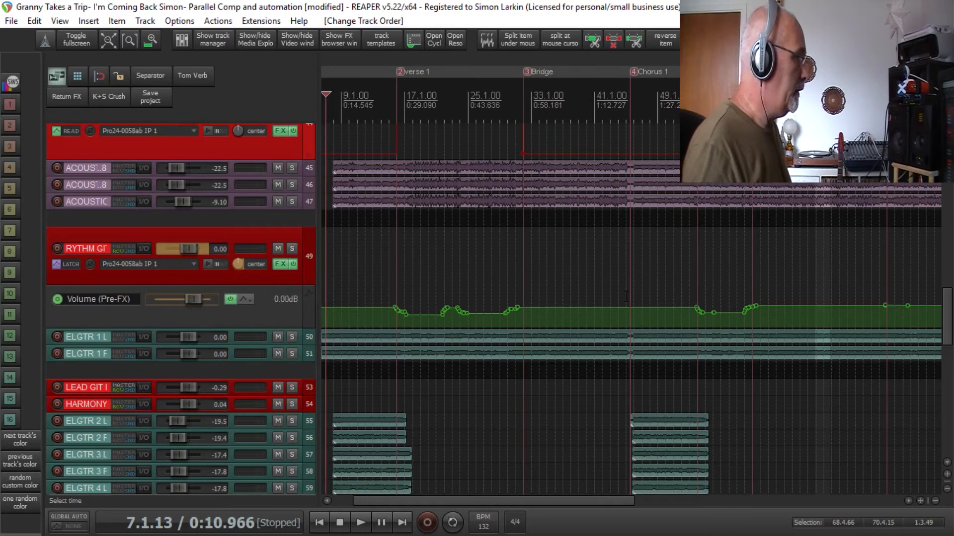
left_click(426, 296)
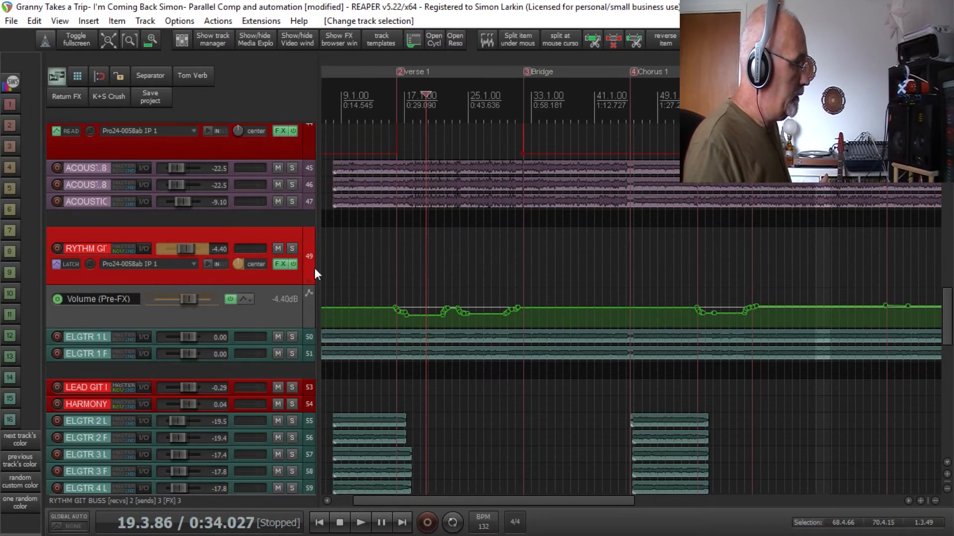
left_click(484, 283)
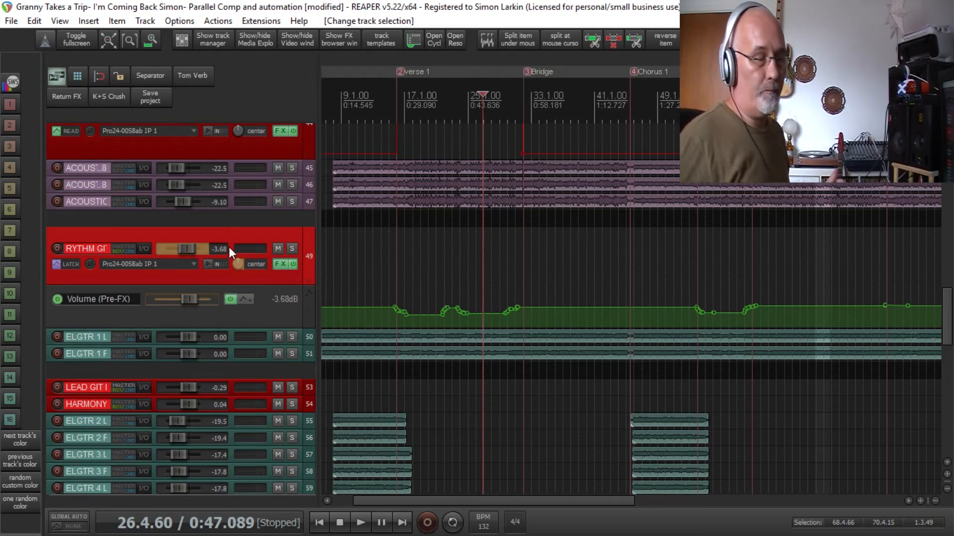
left_click(721, 284)
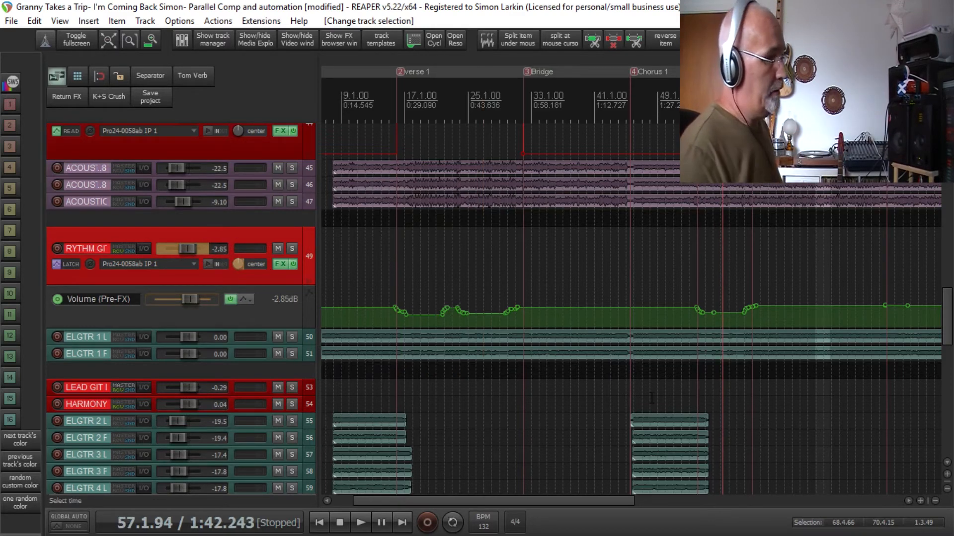
Step: Check the RYTHM GIT BUSS volume automation level at points in the Bridge, Solo and Bridge 2 sections
left_click(573, 251)
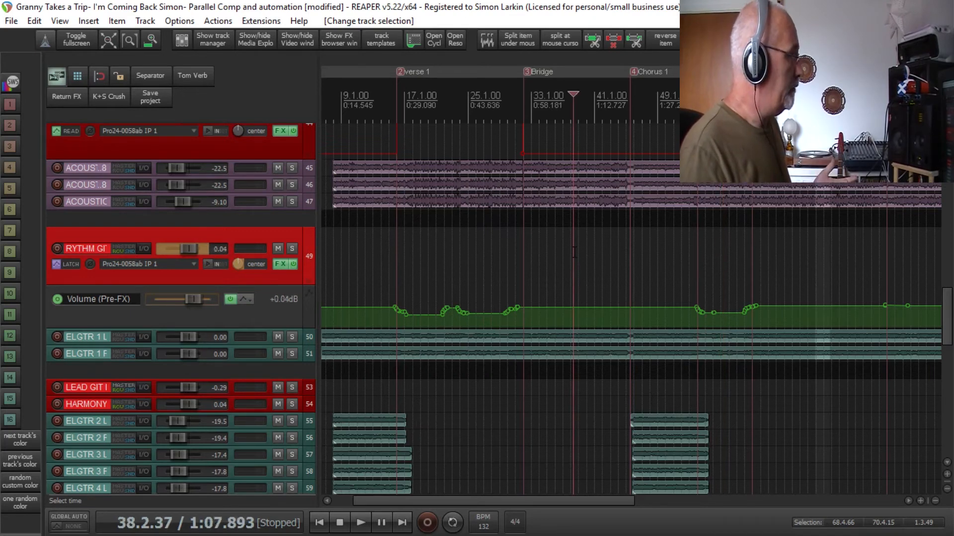
left_click(341, 258)
left_click(591, 271)
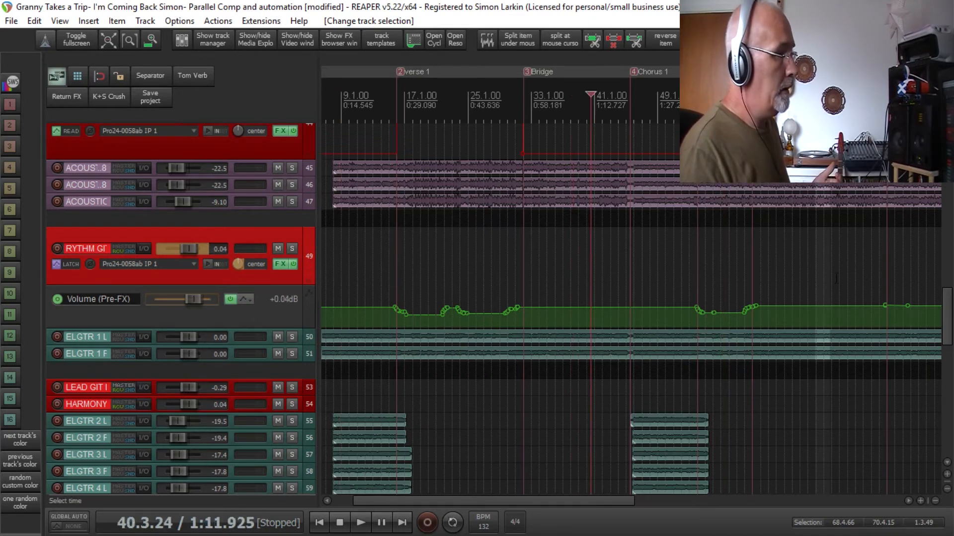
left_click(770, 281)
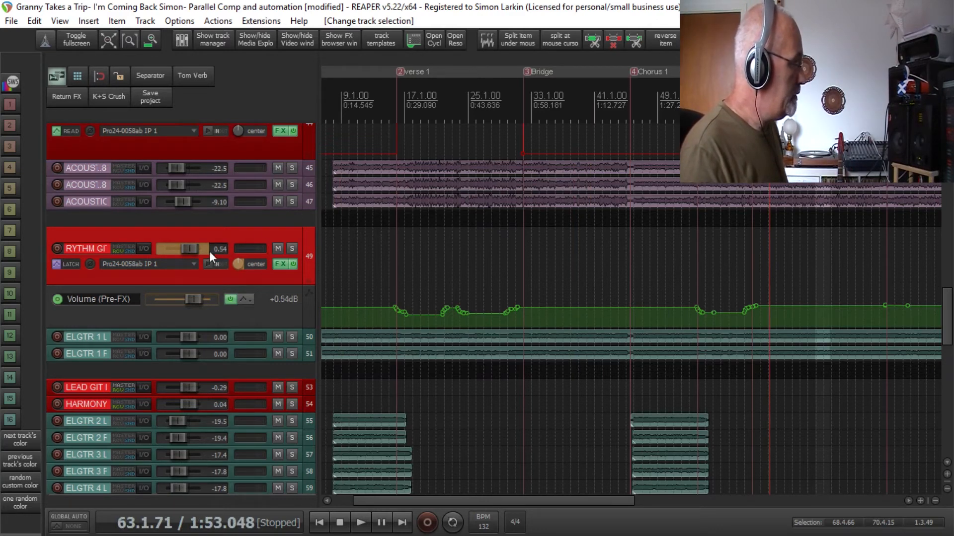
left_click_drag(615, 500, 724, 516)
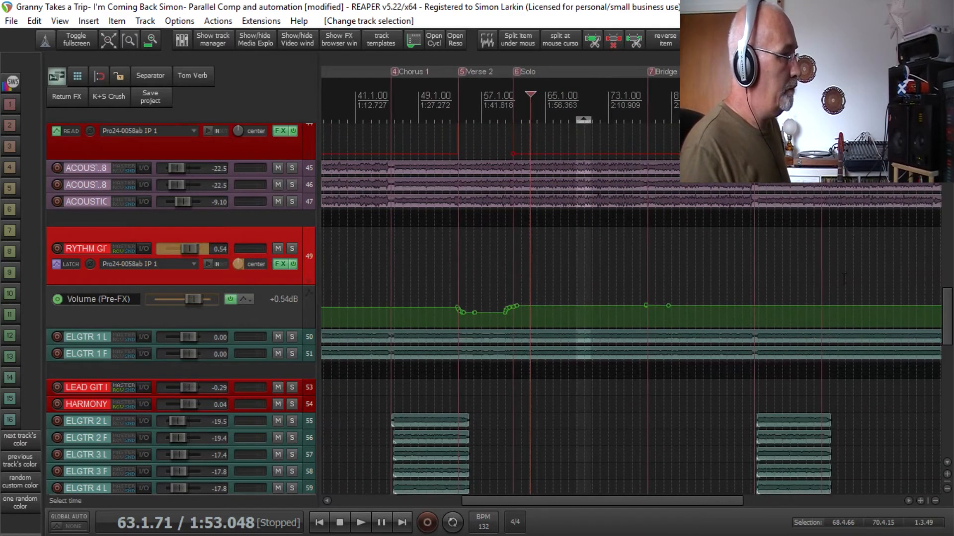
left_click(693, 275)
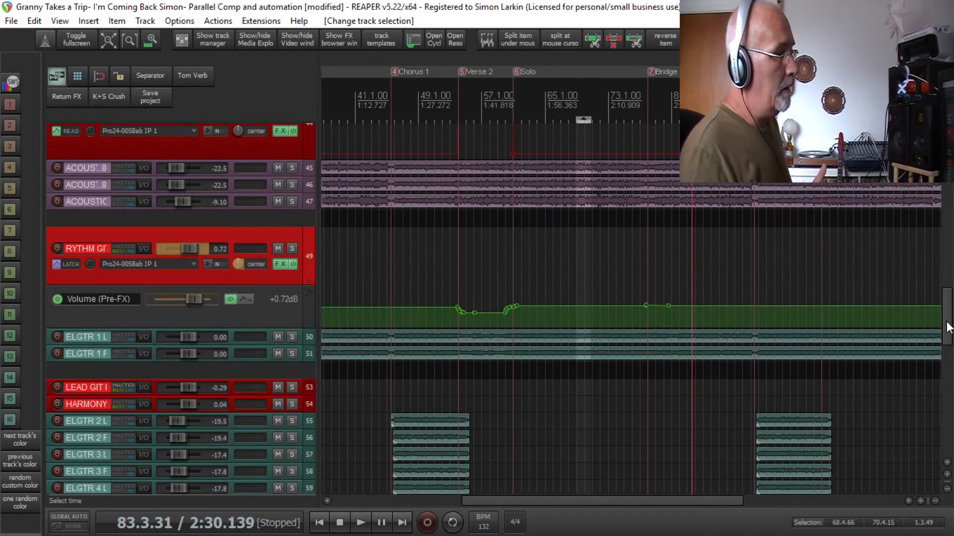
Step: Find the VOX LD track's Volume (Pre-FX) envelope and make its lane several times taller
scroll(840, 247, "down", 6)
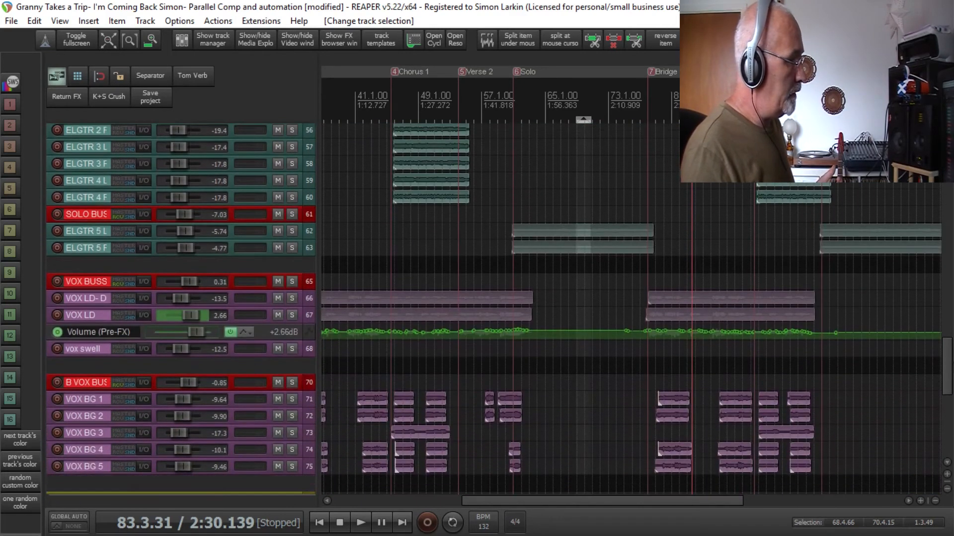
scroll(840, 246, "down", 2)
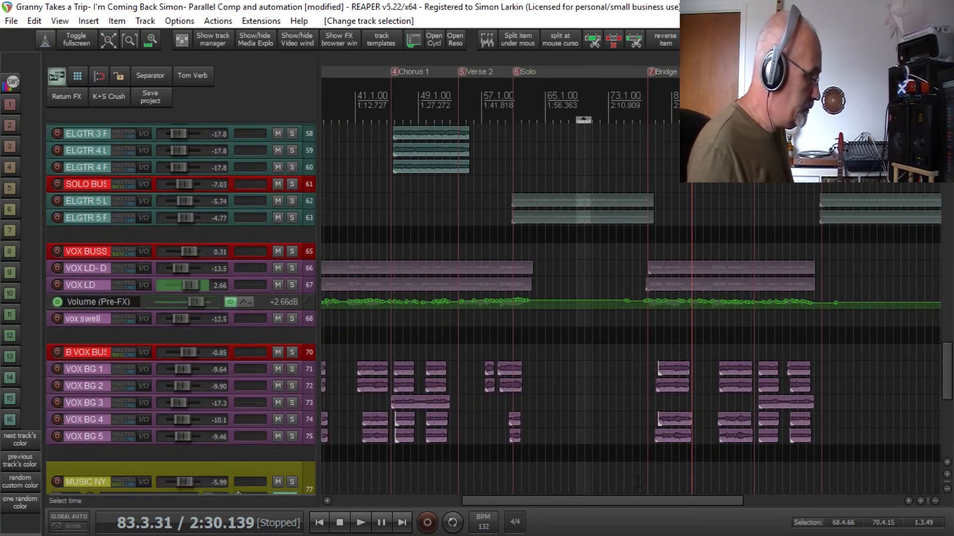
mouse_move(645, 504)
left_mouse_down()
mouse_move(603, 522)
mouse_move(517, 529)
left_mouse_up()
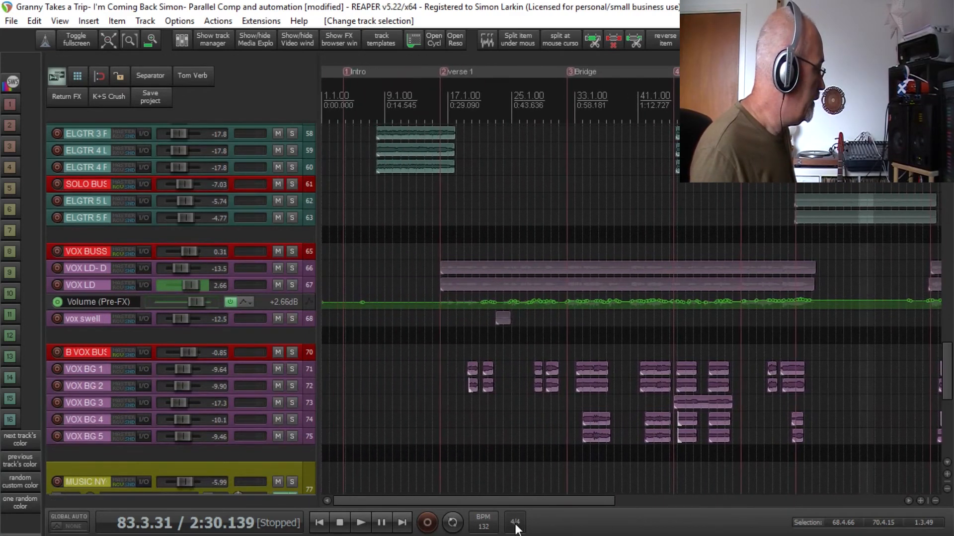
left_click(282, 308)
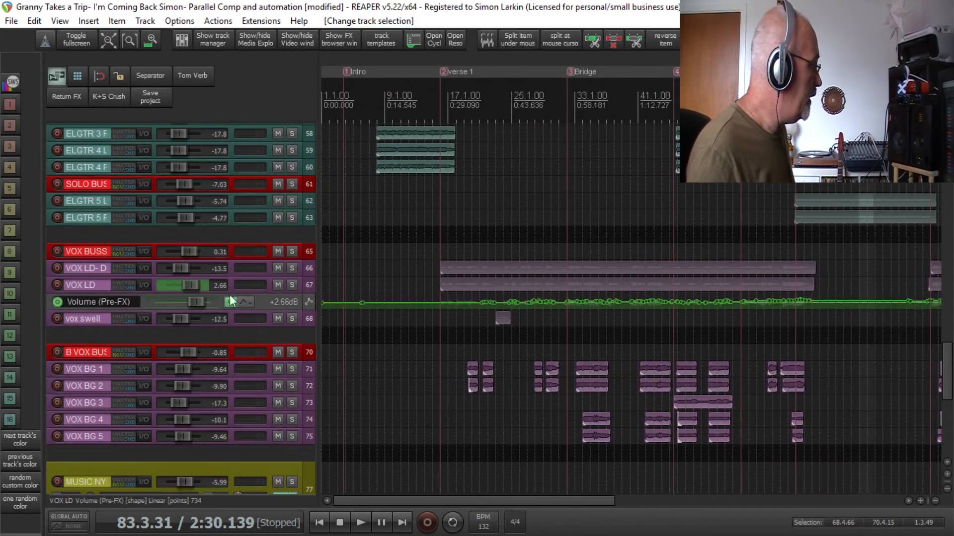
left_click_drag(262, 310, 257, 400)
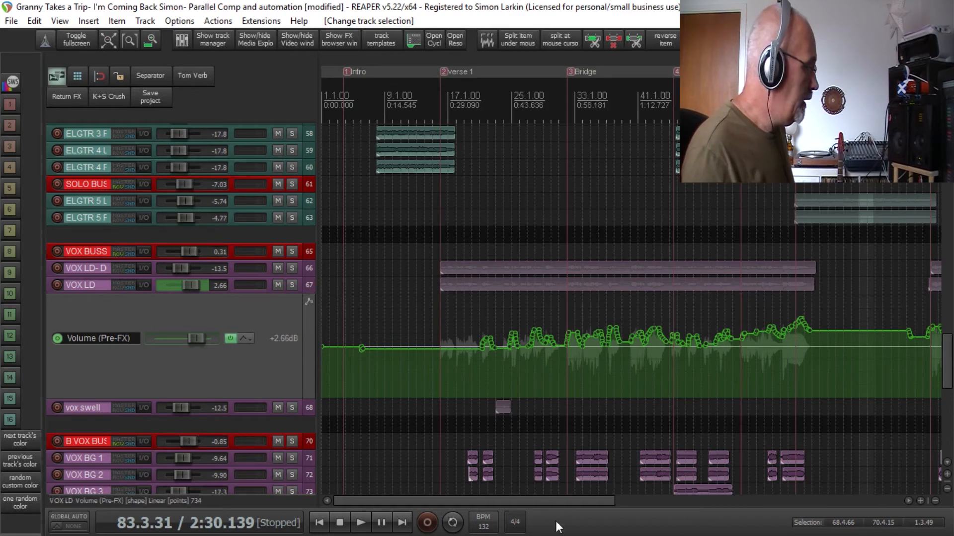
Step: Examine the VOX LD volume envelope across the song and check its level at two points before Chorus 1
left_click_drag(572, 501, 586, 503)
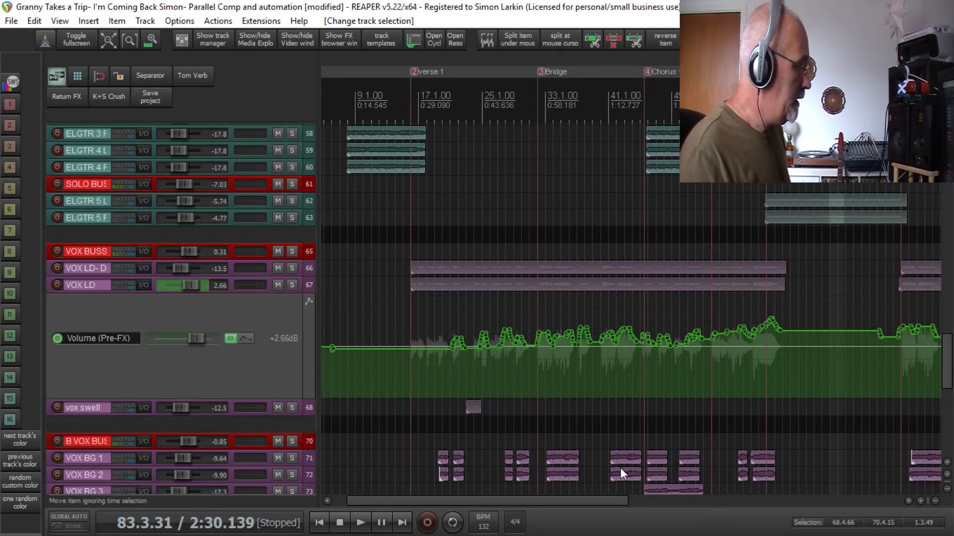
left_click_drag(614, 500, 728, 499)
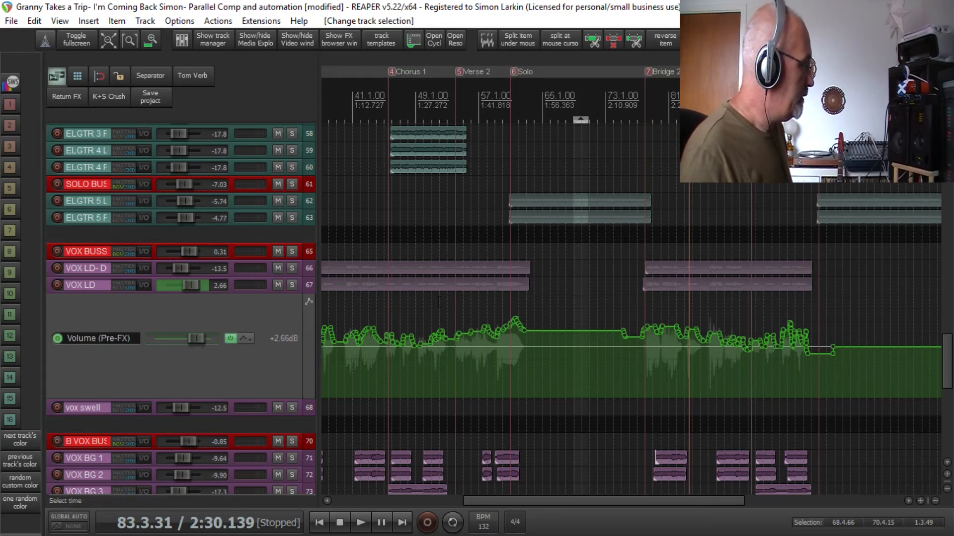
left_click(370, 304)
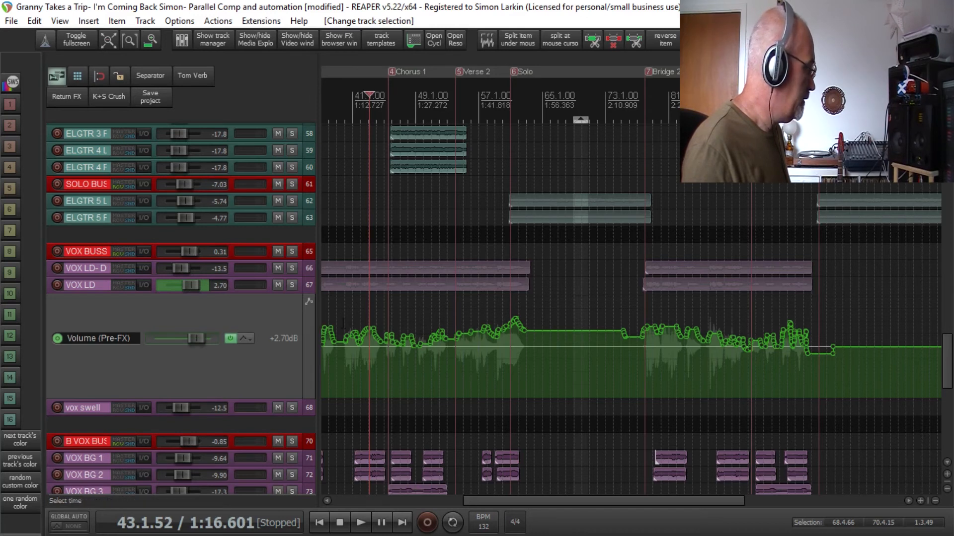
left_click(342, 323)
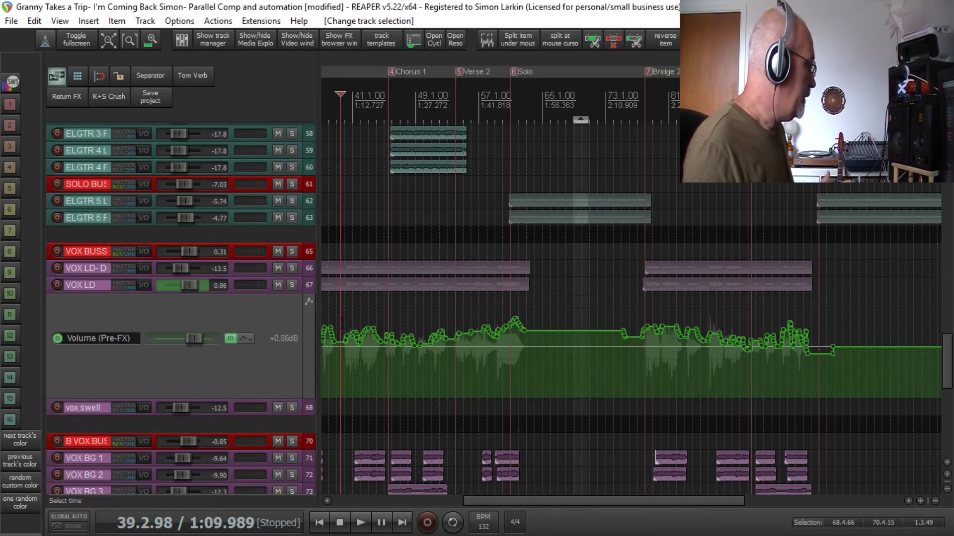